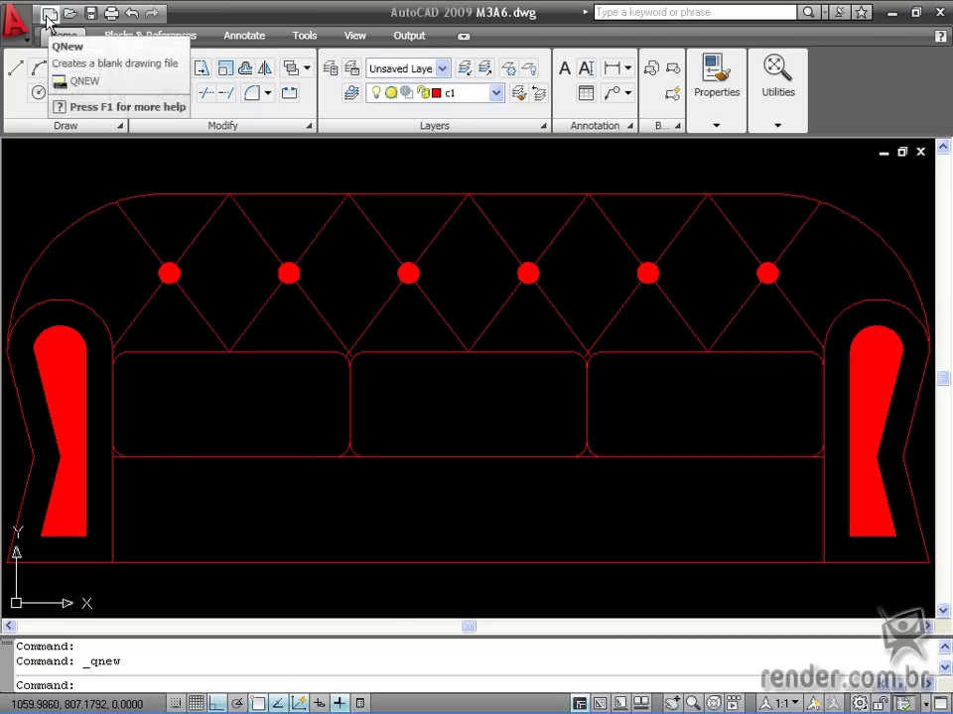
Create a new drawing based on the M4A6 template
click(46, 18)
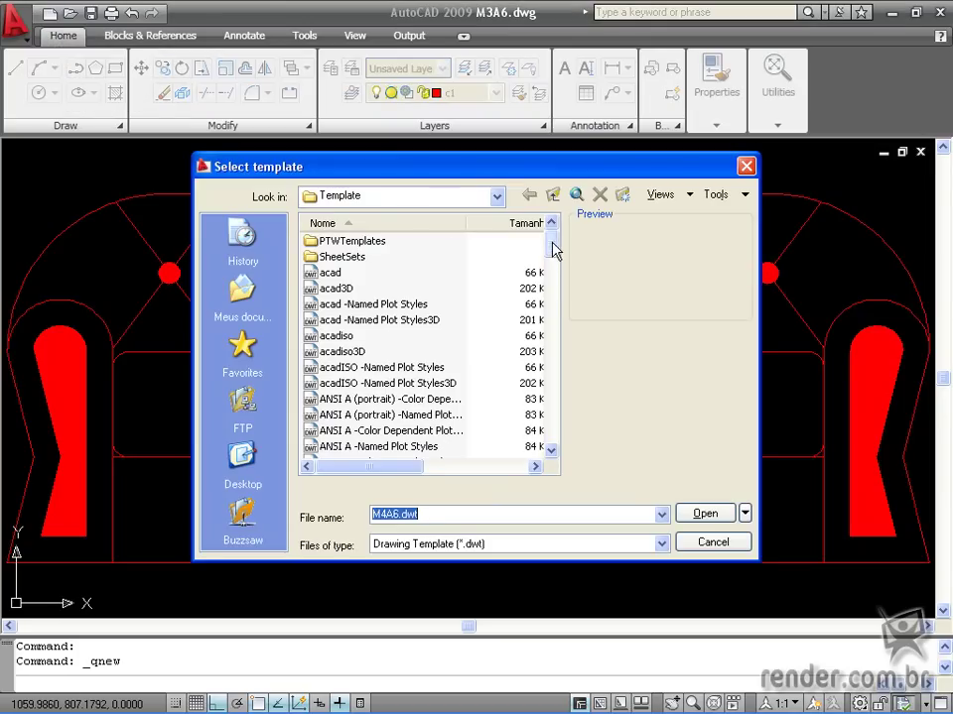
drag(551, 249, 563, 405)
scroll(562, 405, down, 5)
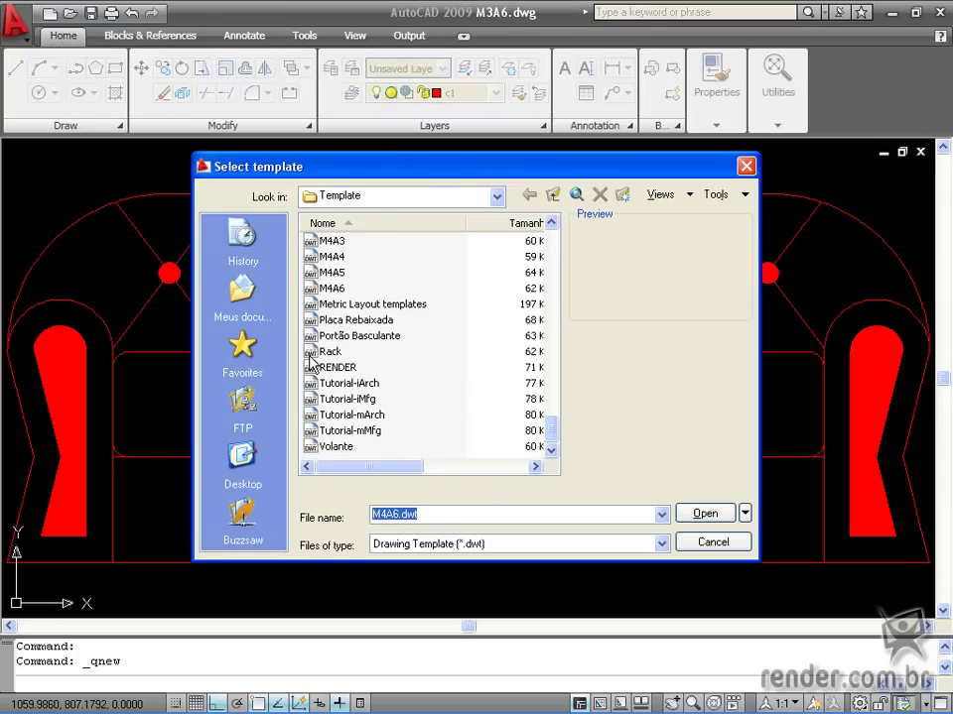
click(315, 288)
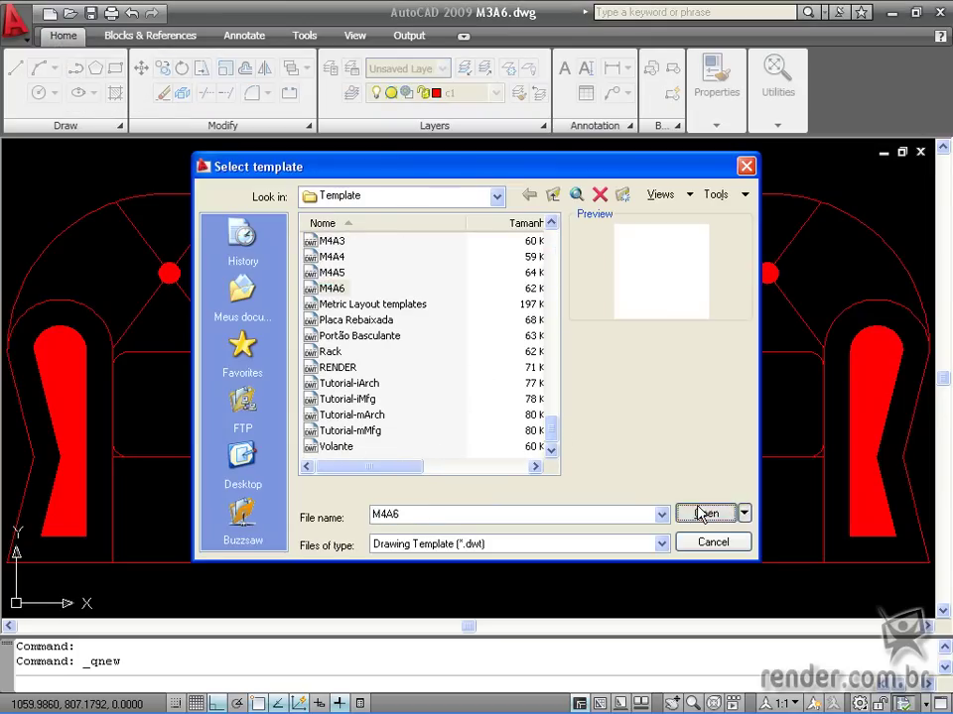
click(704, 514)
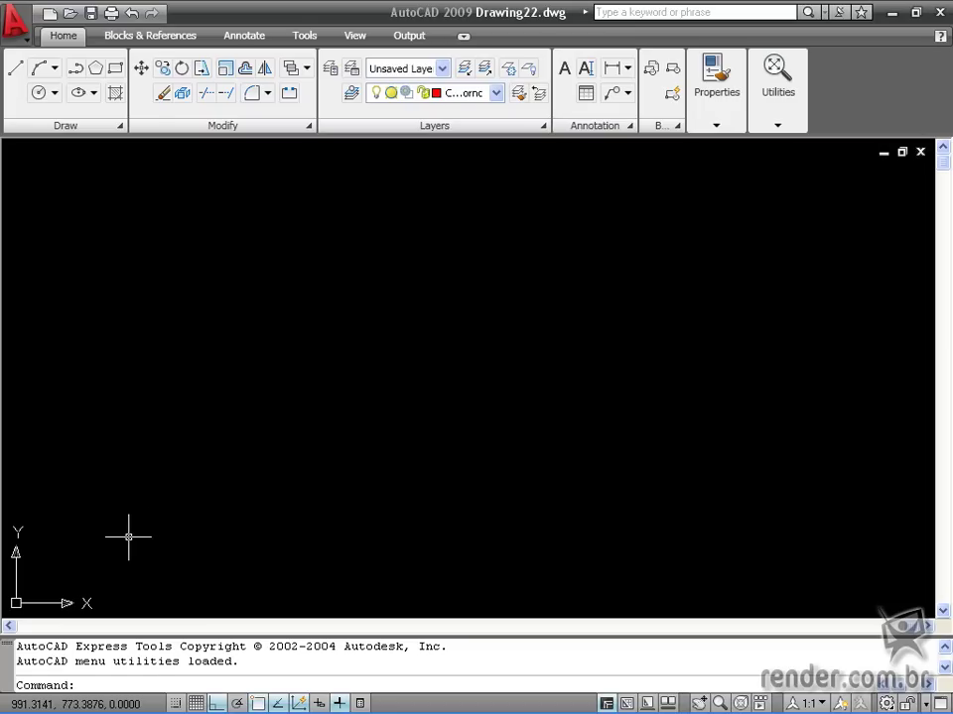
Begin the arm polyline near lower left with a 20-unit base and 40-unit vertical side
click(76, 69)
click(38, 591)
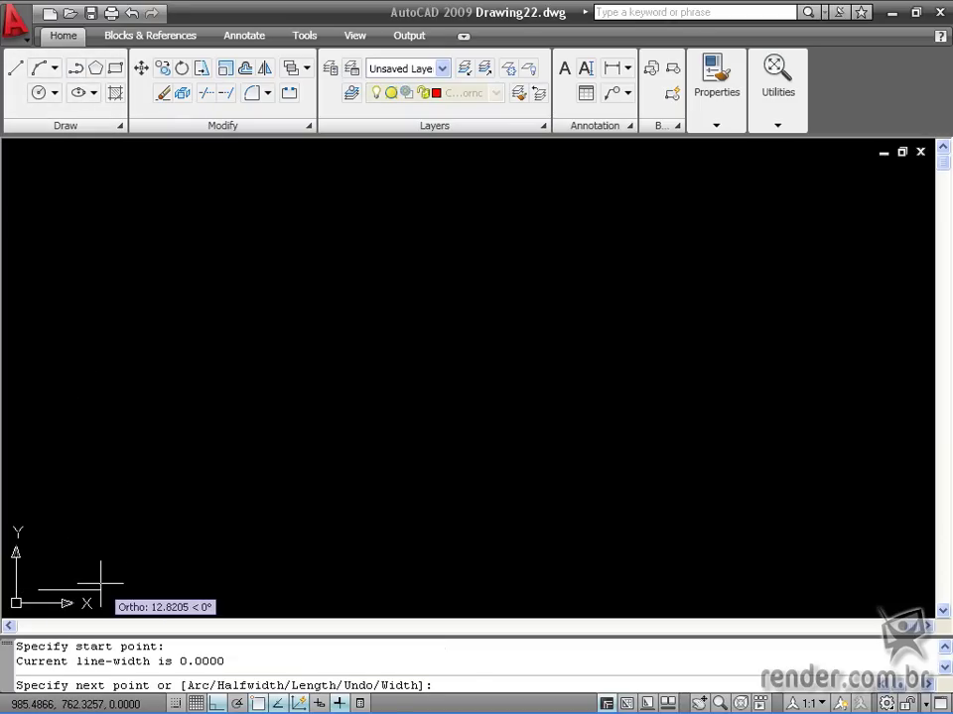
text(@20,0)
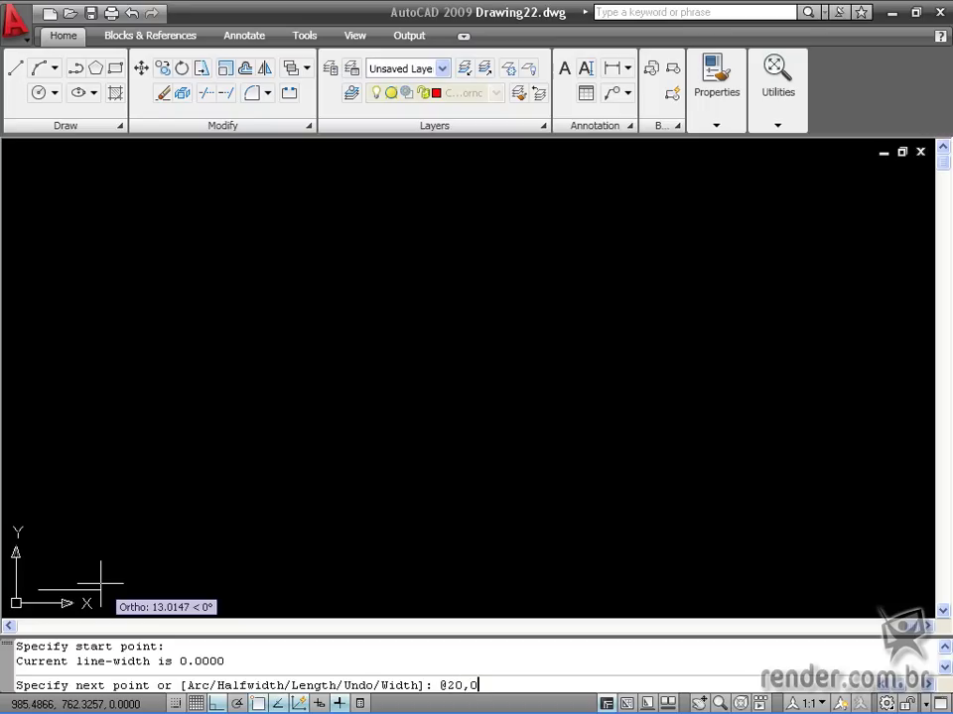
key(Return)
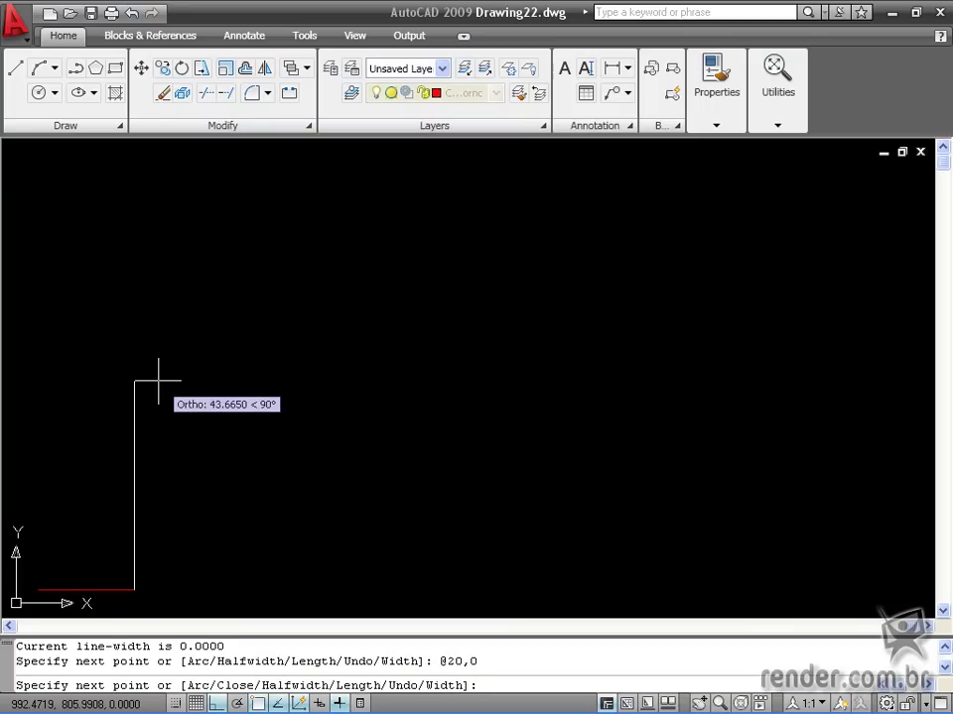
text(@)
text(0,40)
key(Return)
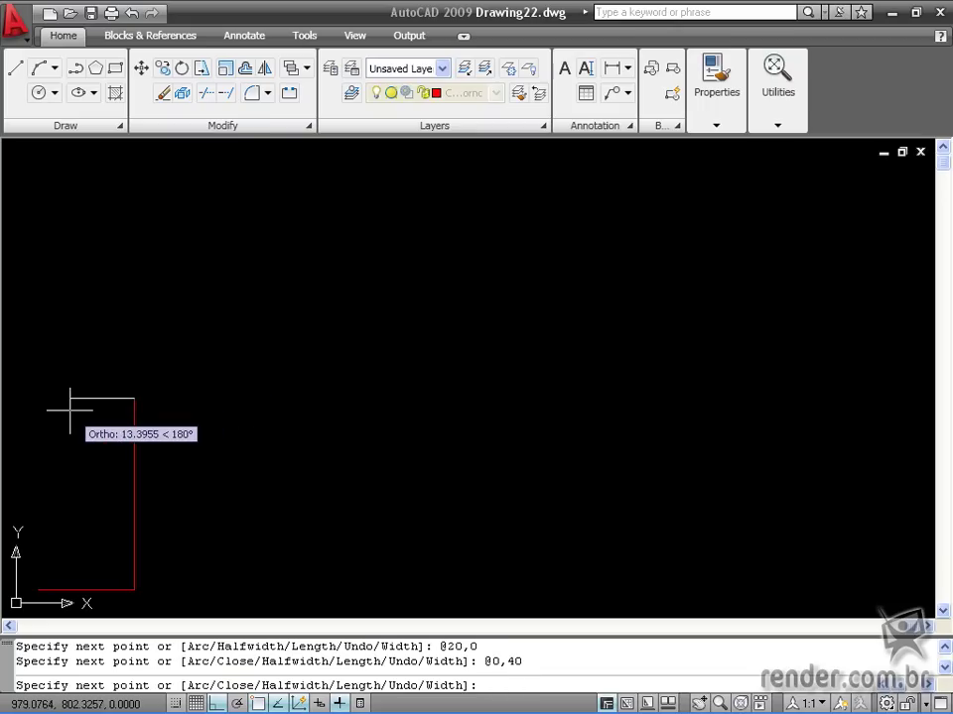
Finish the arm with an arc ending 20 units left and notched sides @5,-20 and @-5,-20
text(A)
key(Return)
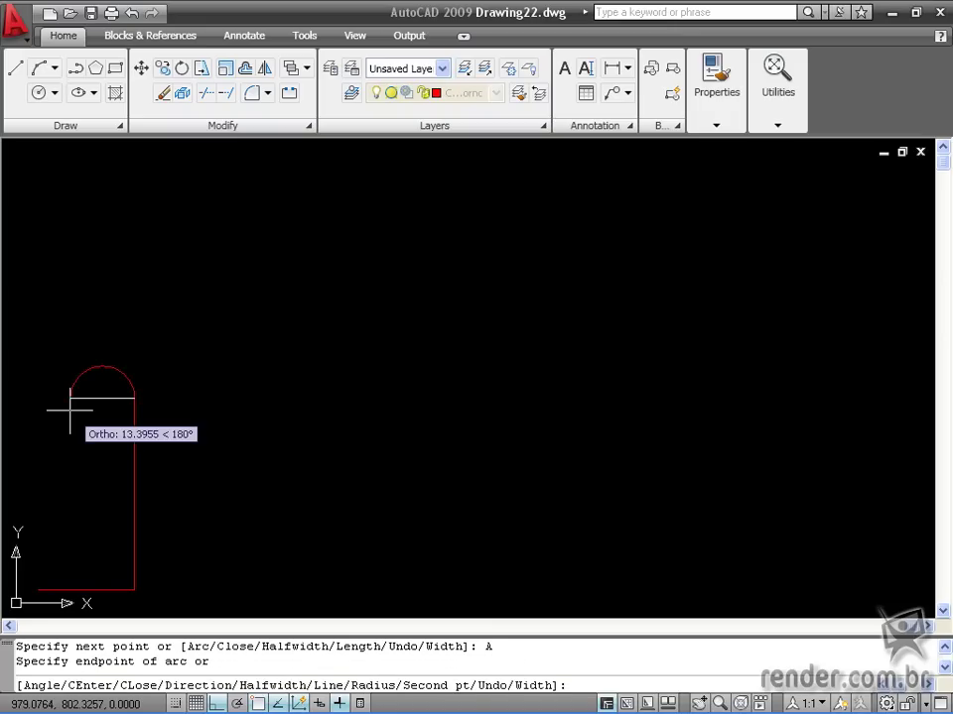
text(2)
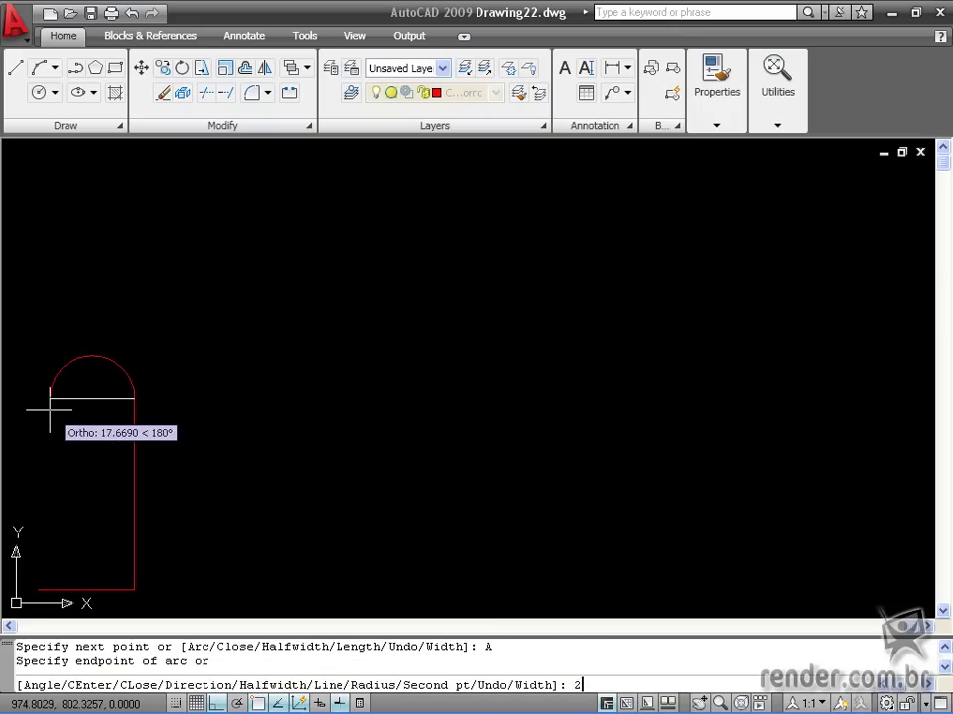
text(0)
key(Return)
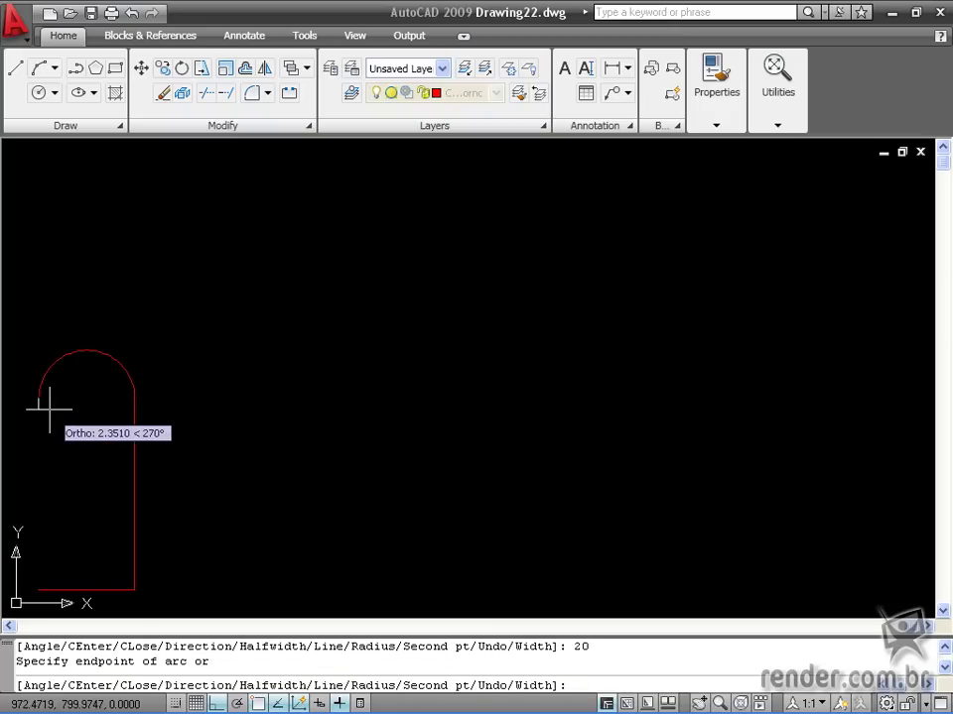
text(L)
key(Return)
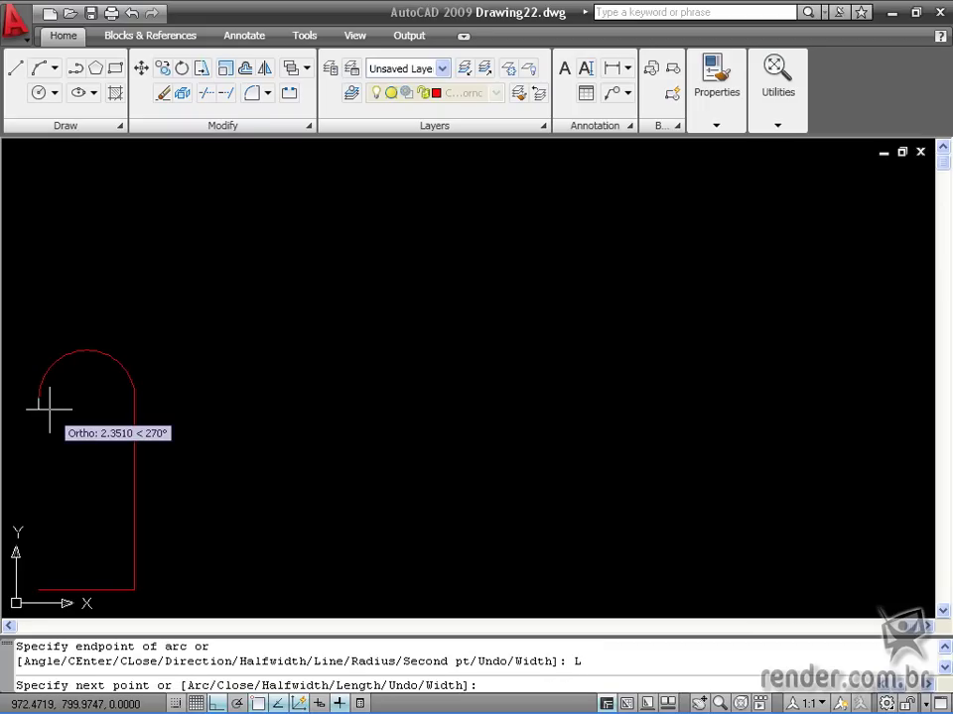
text(@5,-20)
key(Return)
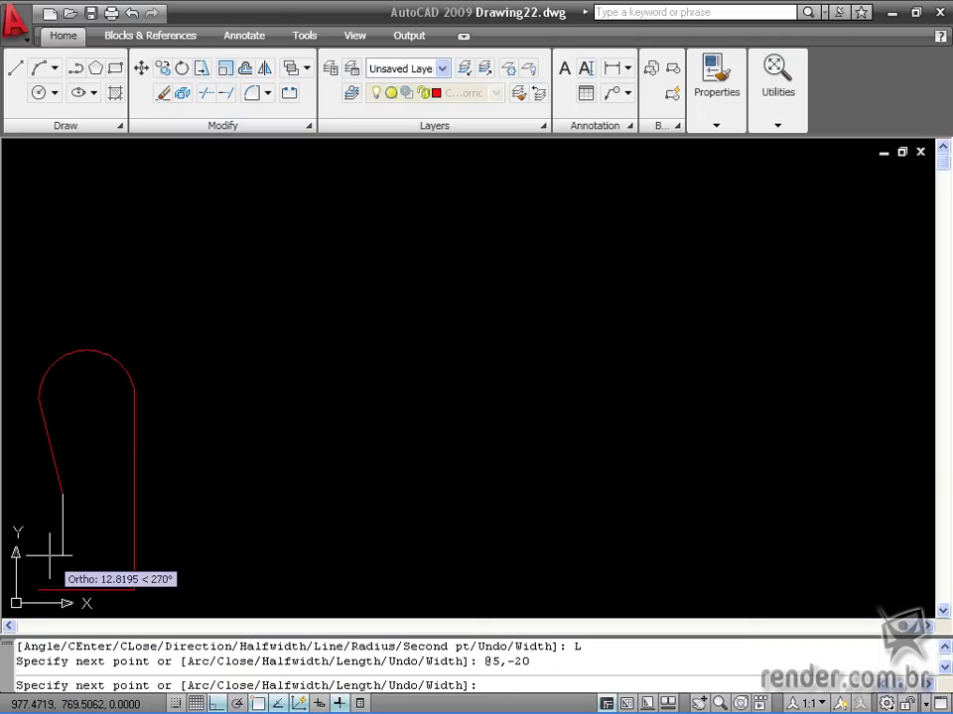
text(@)
text(-5,-20)
key(Return)
key(Return)
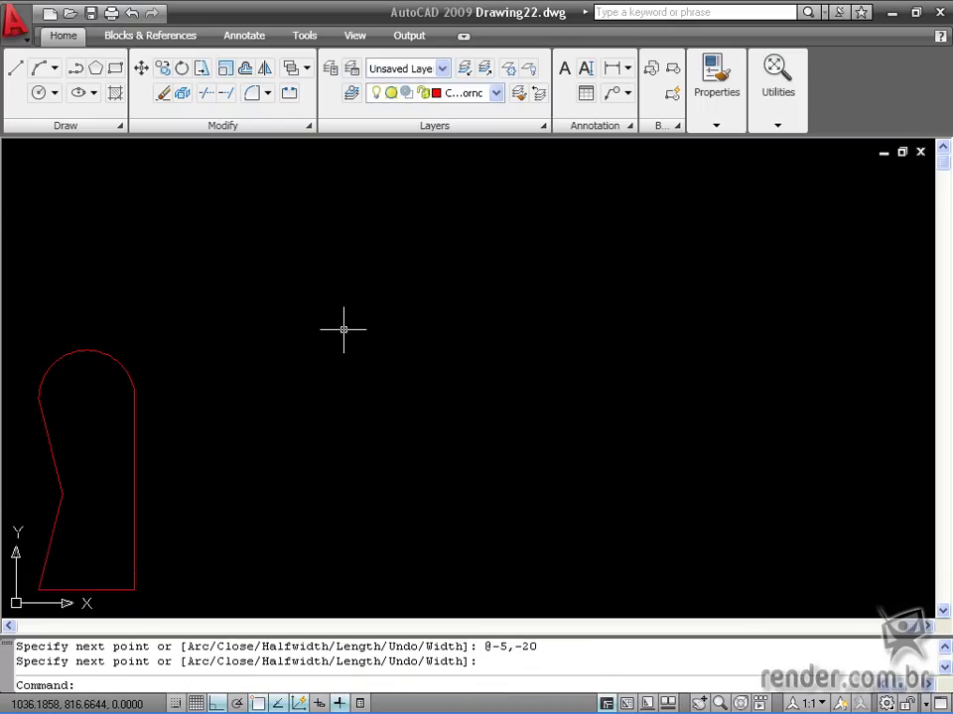
Offset the arm polyline 5 units inward to give it a double outline
click(245, 68)
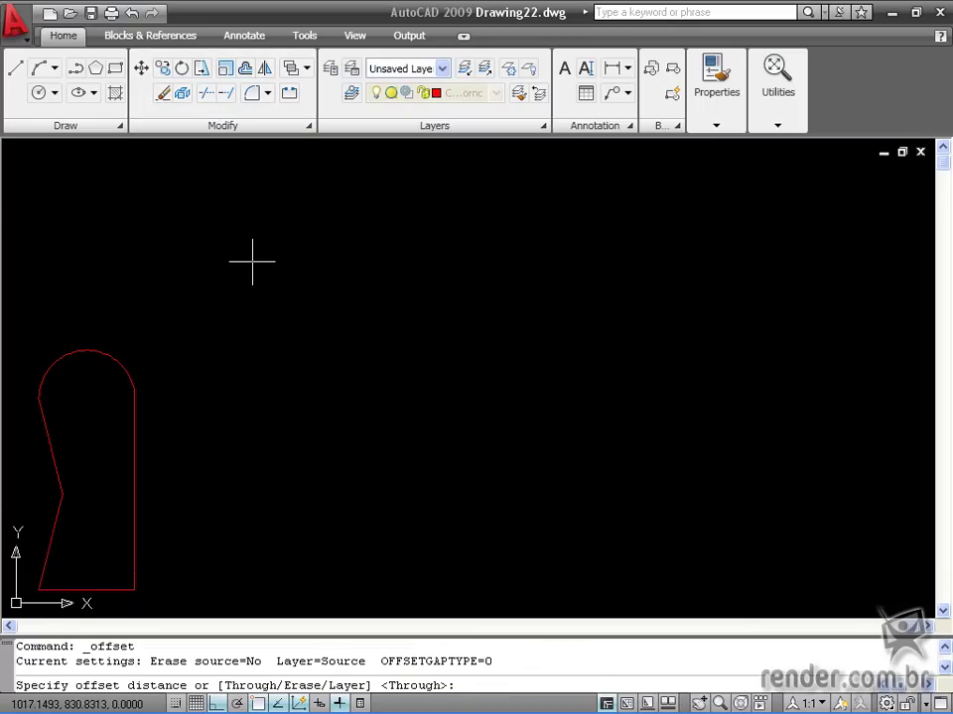
text(5)
key(Return)
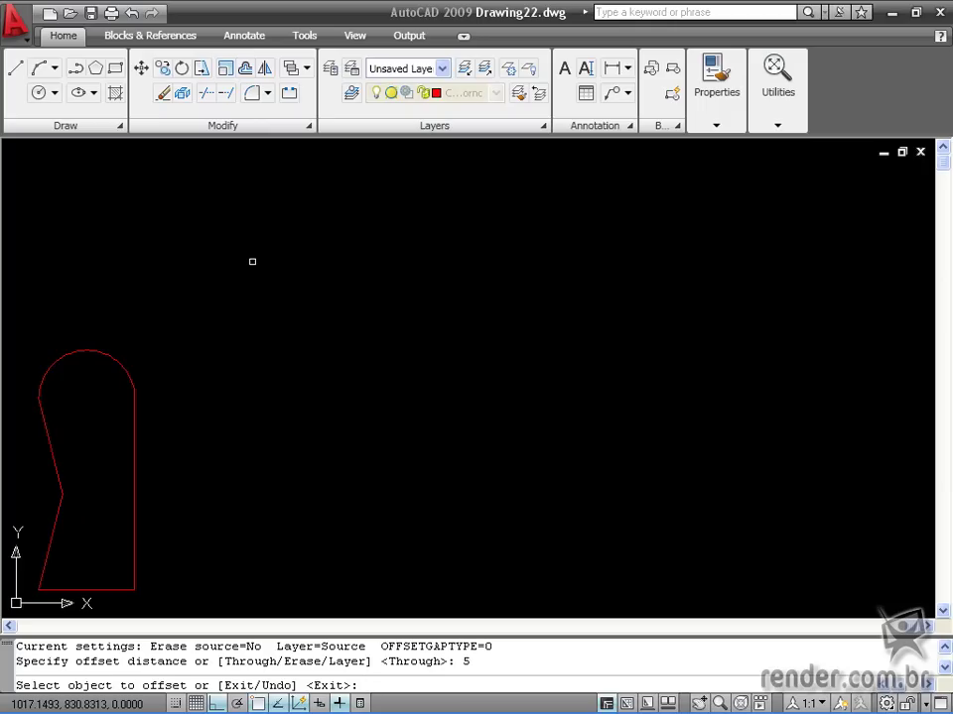
click(130, 366)
click(117, 377)
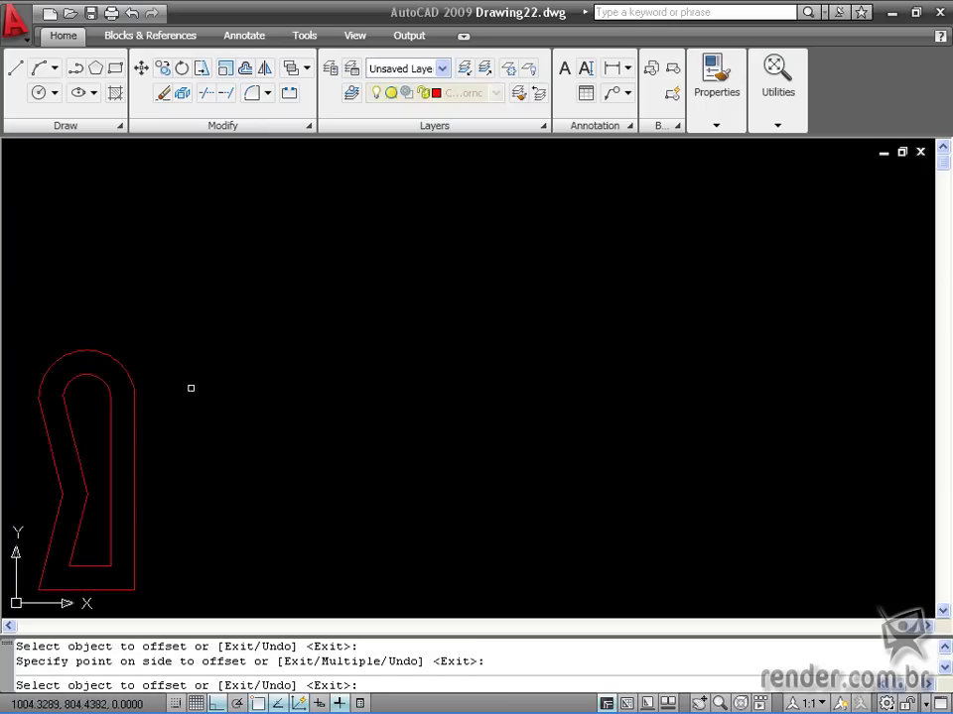
key(Return)
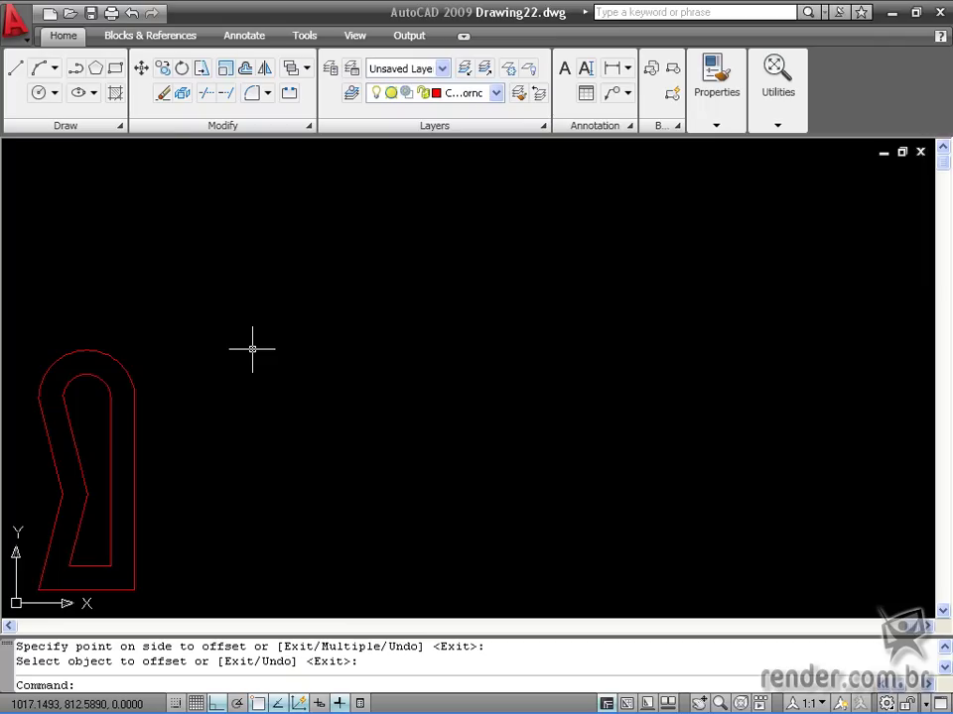
Draw a 135×20 seat base rectangle from the arm's bottom-right corner
click(115, 68)
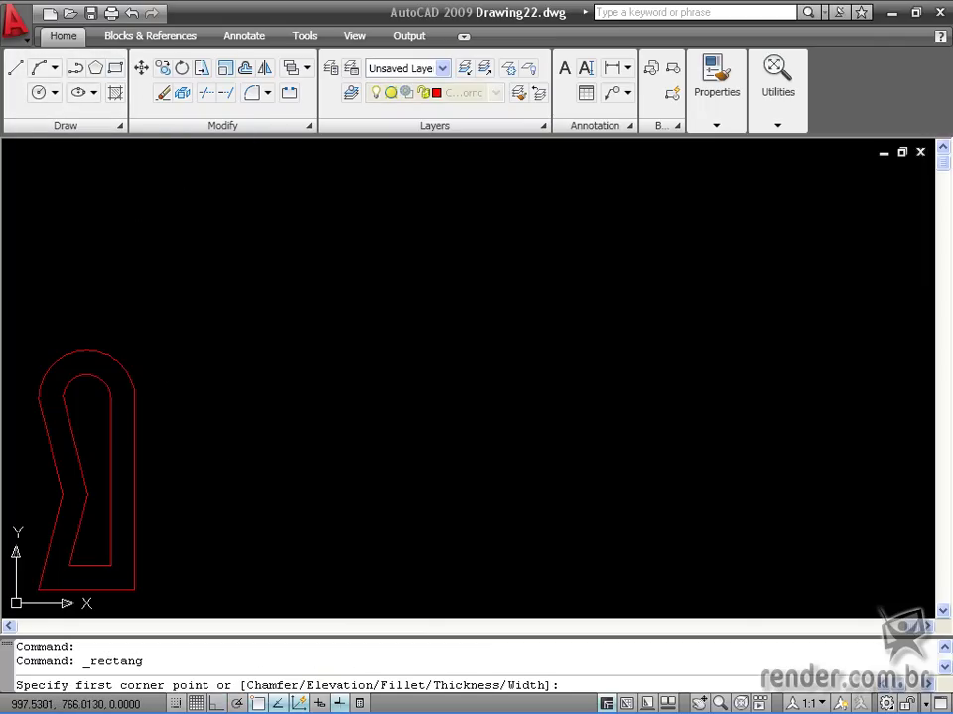
click(134, 589)
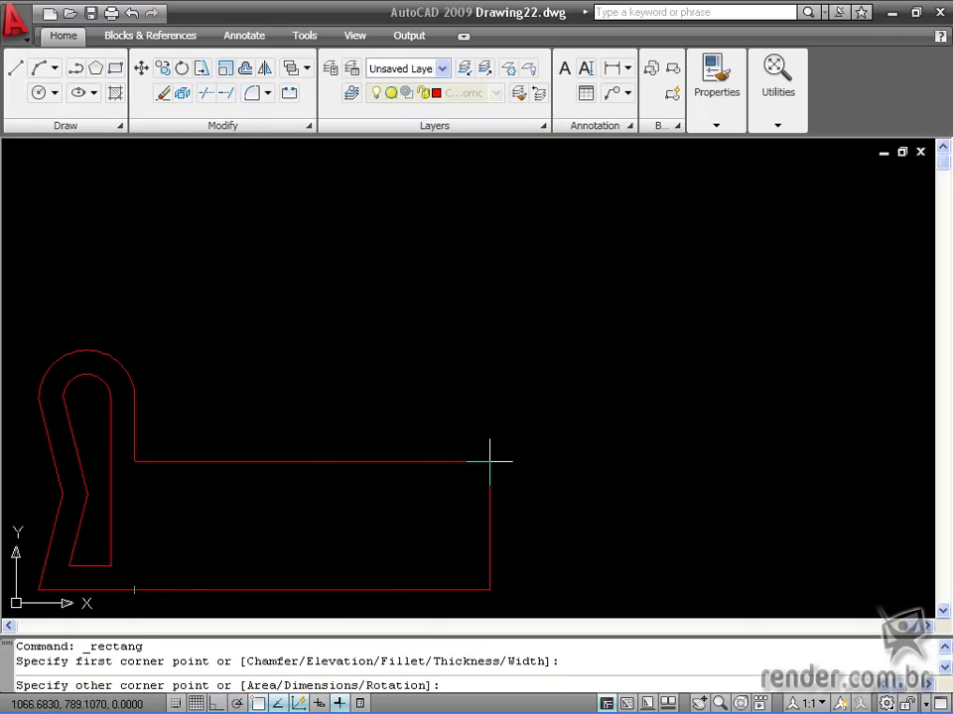
text(@135,20)
key(Return)
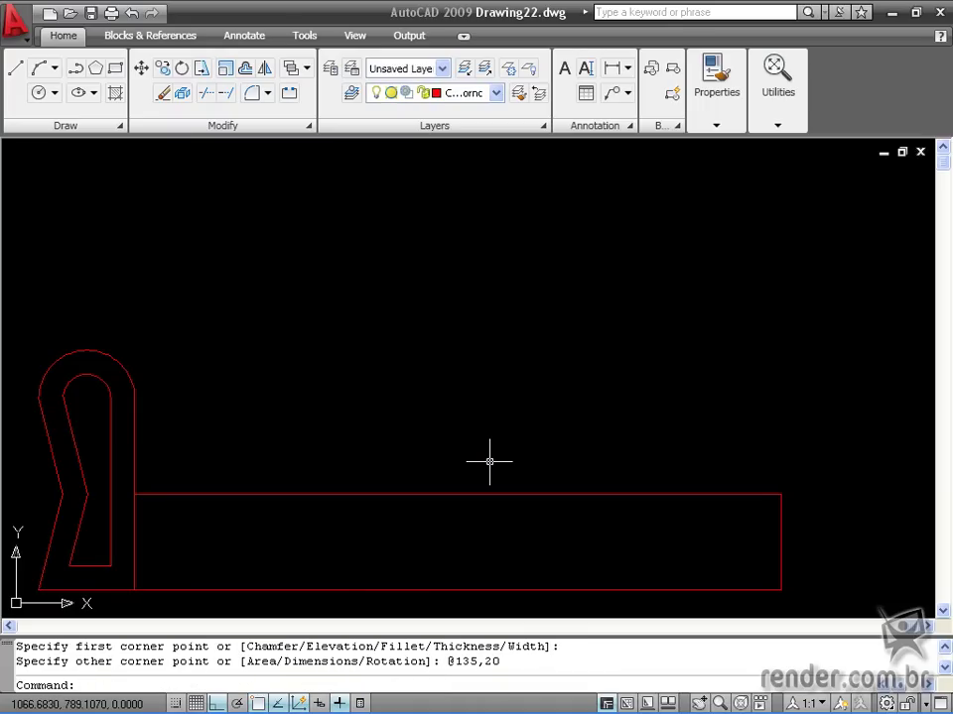
Draw a 45×20 cushion rectangle on the seat base's top-left corner
click(115, 67)
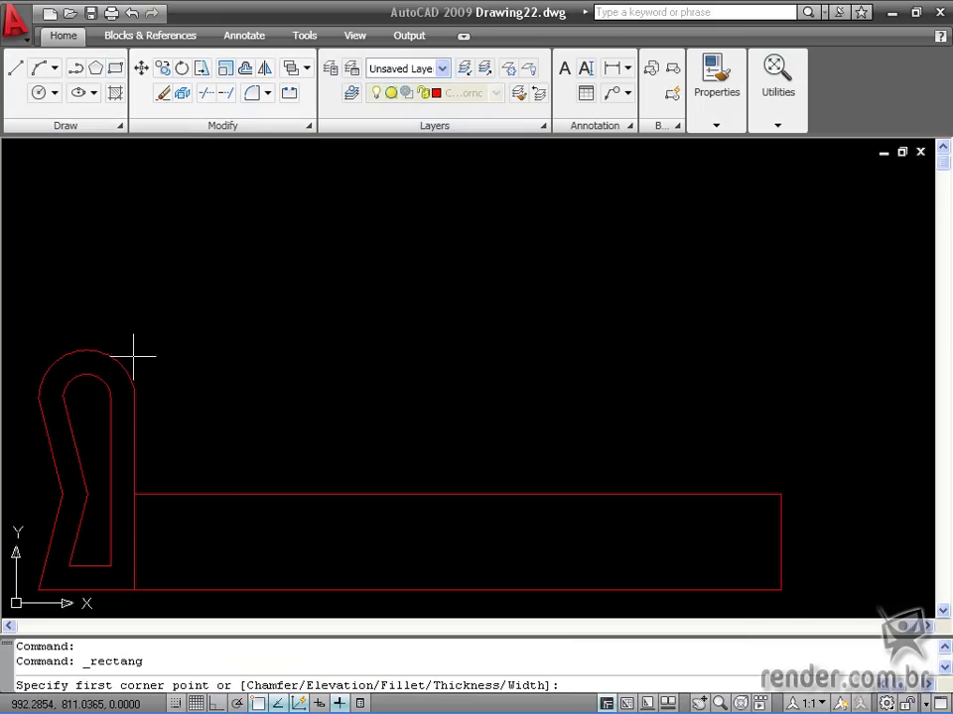
click(133, 494)
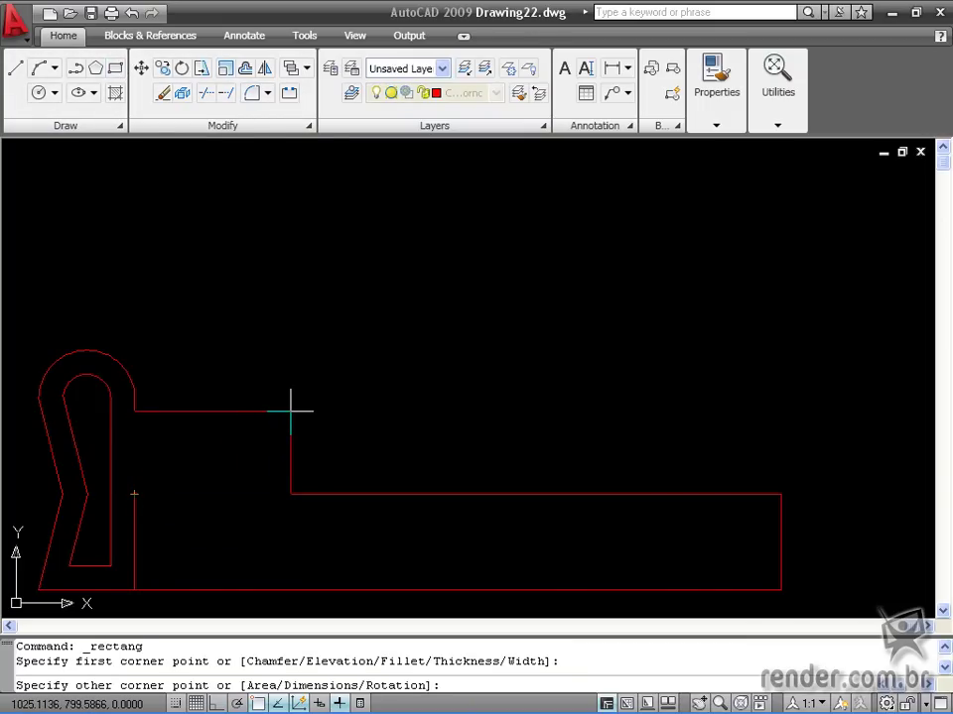
text(@45,20)
key(Return)
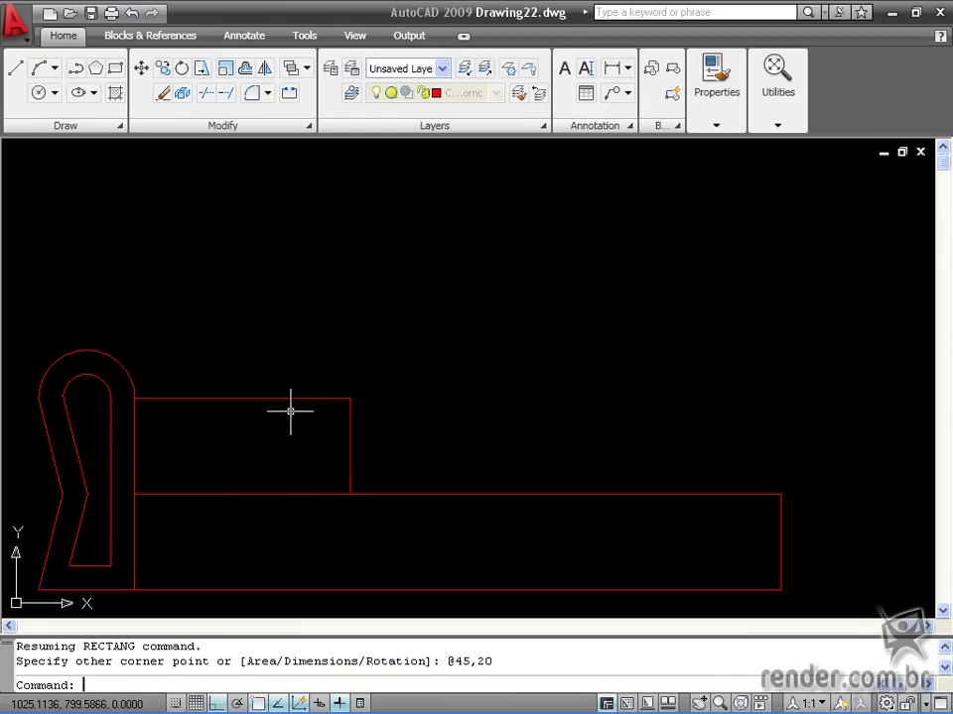
Fillet all four corners of the cushion polyline at radius 3
click(253, 92)
text(R)
key(Return)
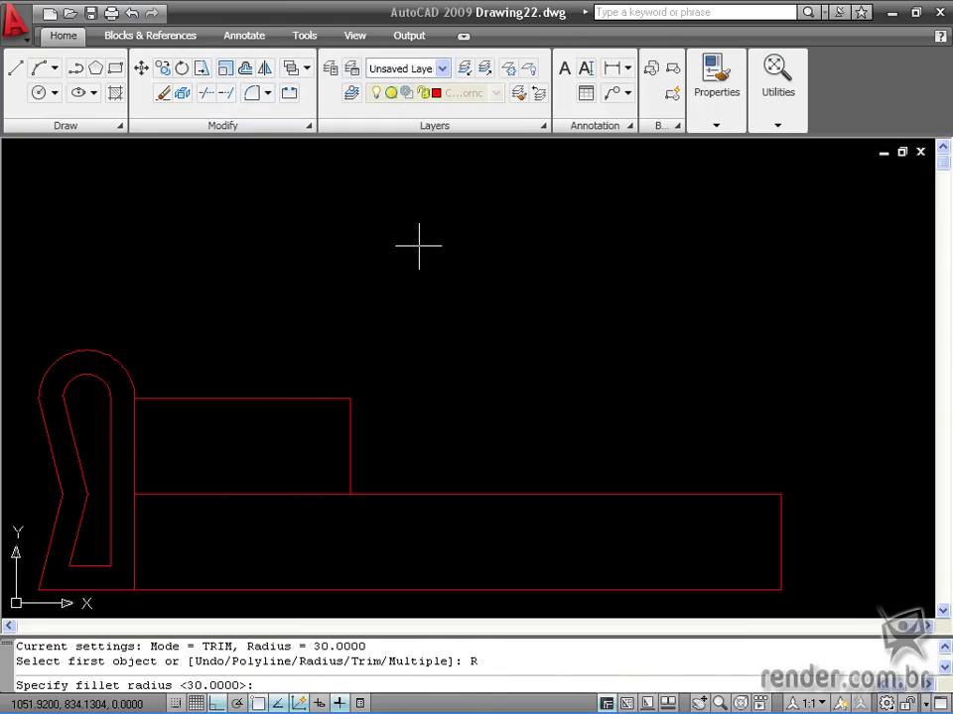
text(3)
key(Return)
text(P)
key(Return)
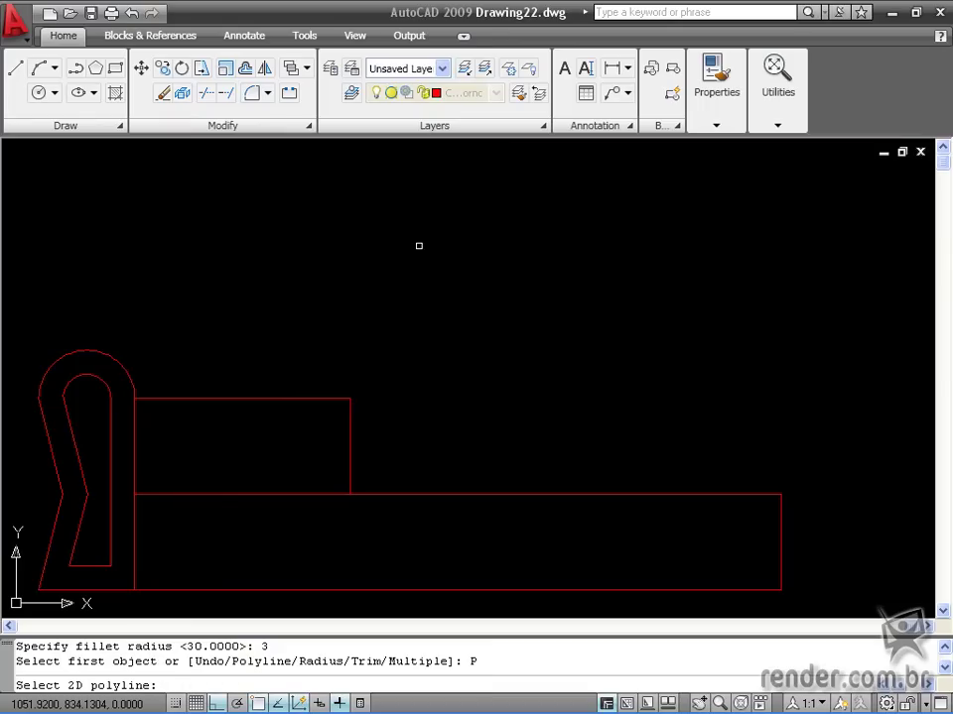
click(344, 397)
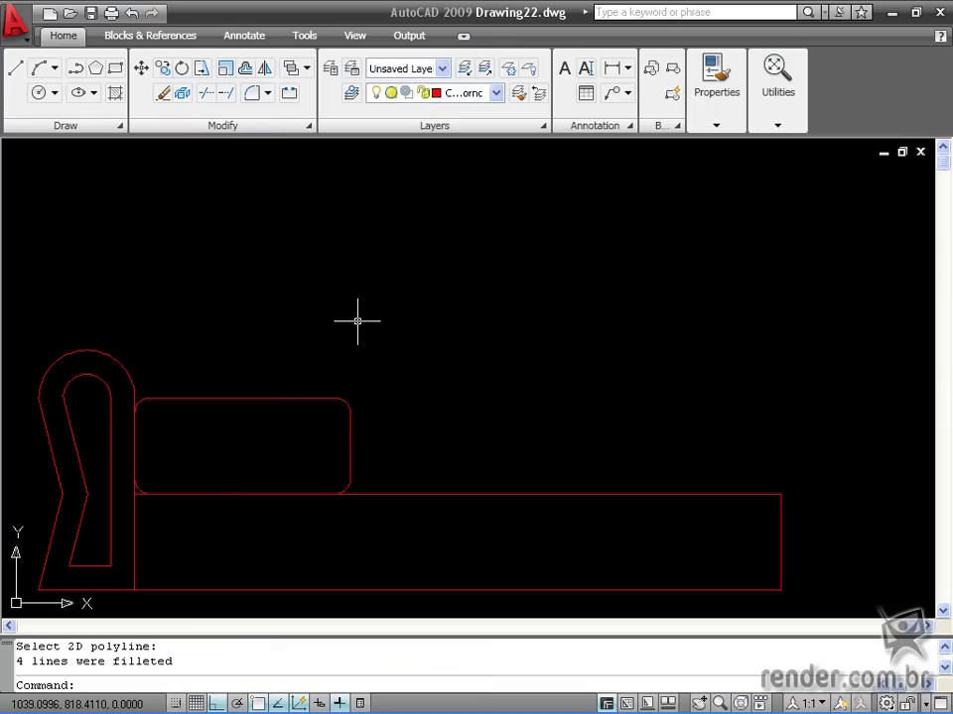
Copy the rounded cushion twice to the right along the base
click(165, 69)
click(372, 393)
click(340, 389)
key(Return)
click(134, 445)
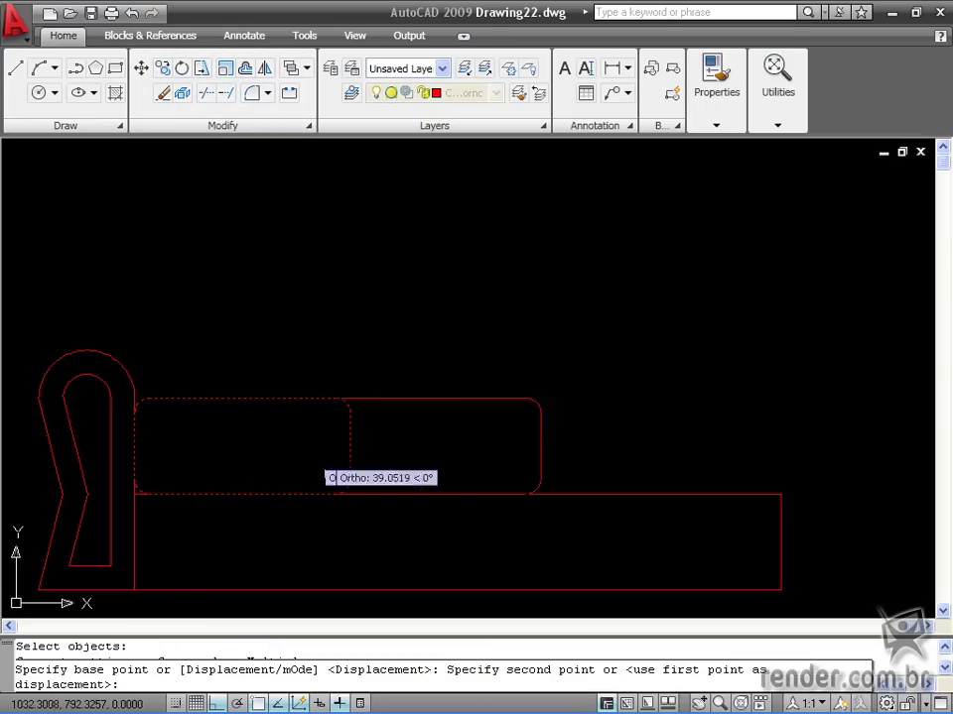
click(351, 446)
click(563, 447)
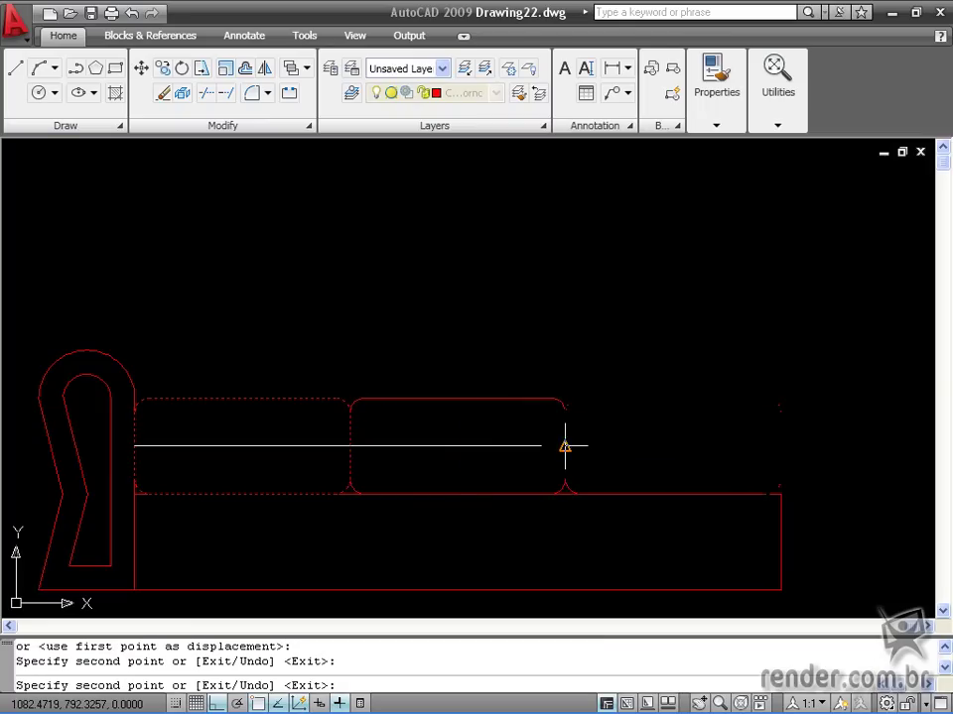
key(Return)
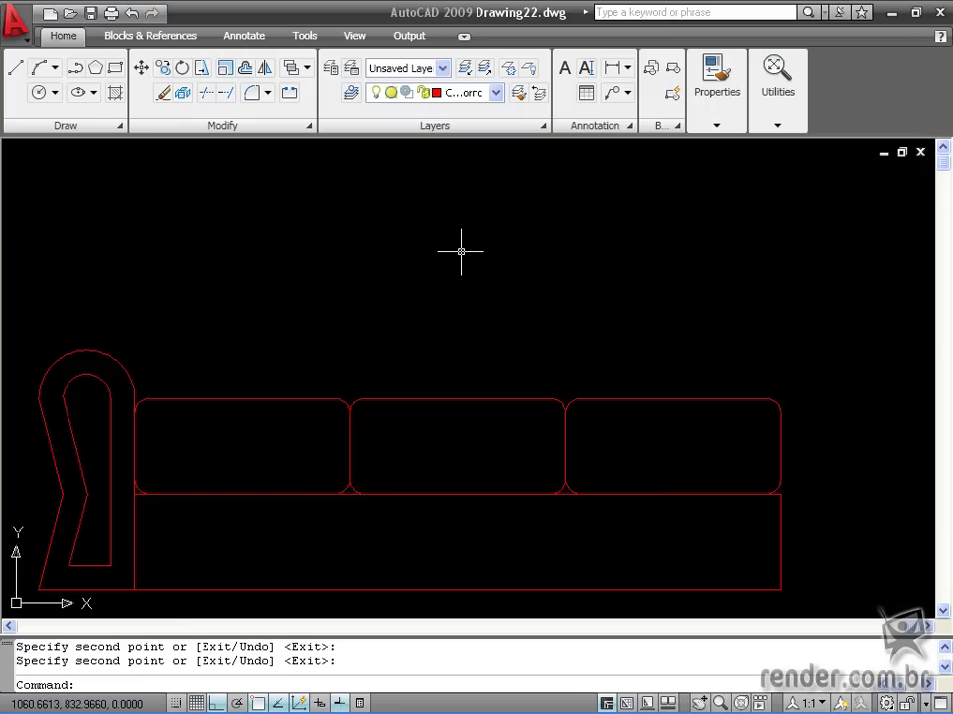
Mirror both left arm outlines about a vertical axis at the seat base midpoint, keeping originals
click(264, 68)
click(123, 308)
click(89, 402)
key(Return)
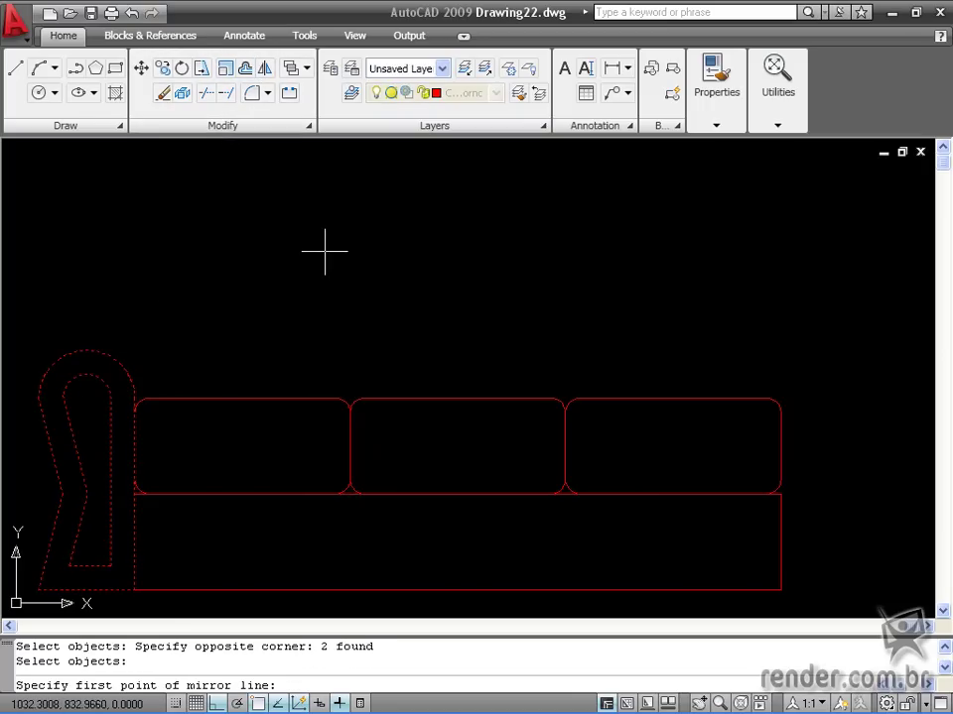
click(457, 589)
click(456, 493)
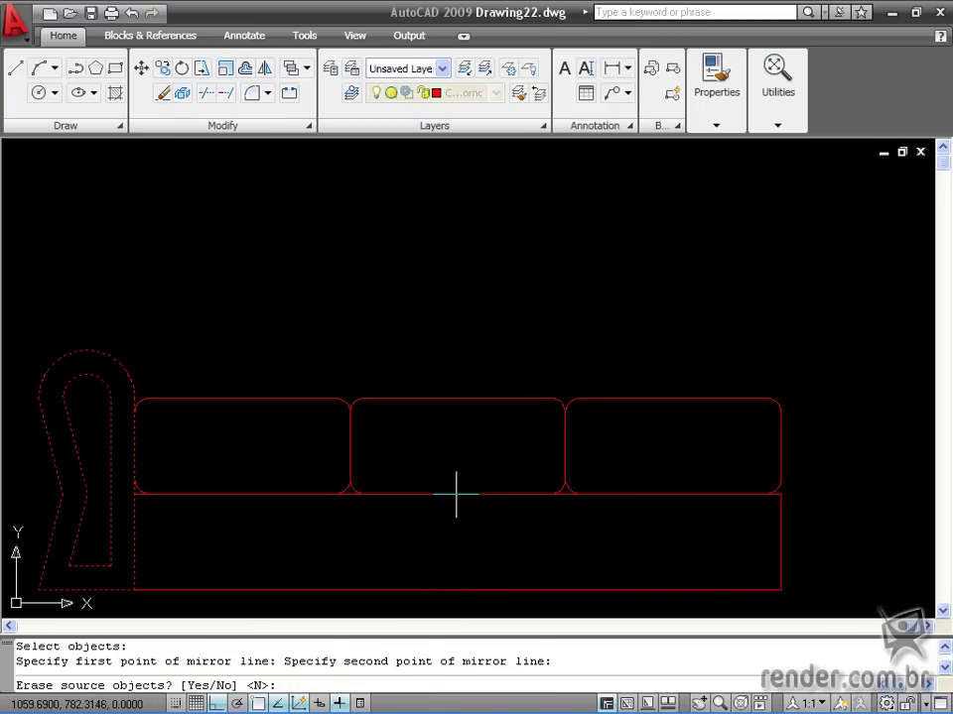
key(Return)
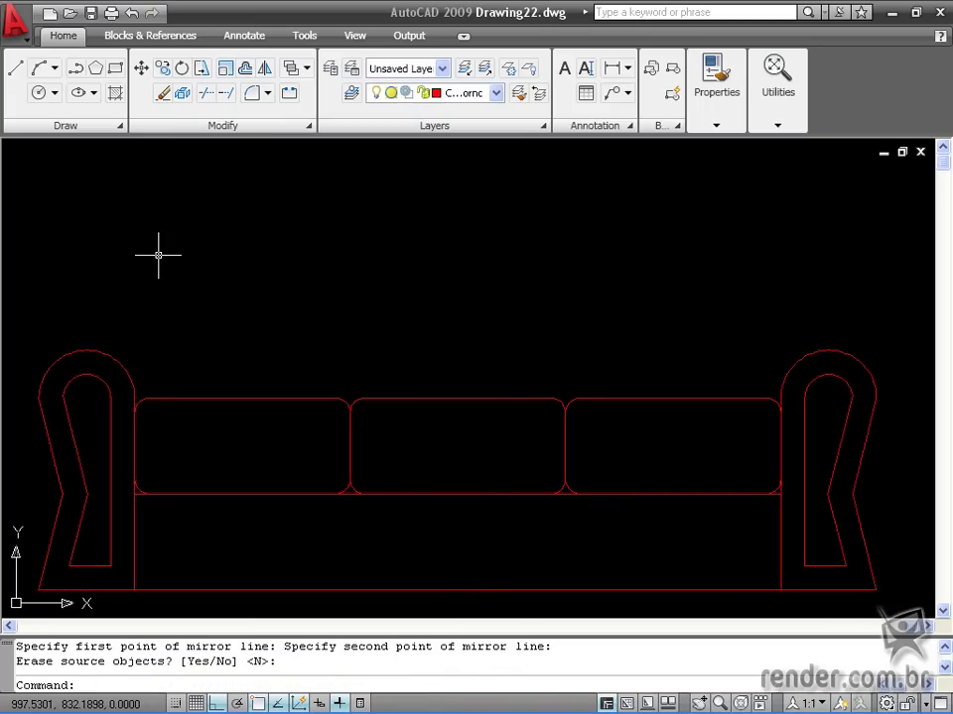
Draw the backrest line rising 30 from the left arm top, across, and down to the right arm
click(16, 68)
click(38, 397)
text(30)
key(Return)
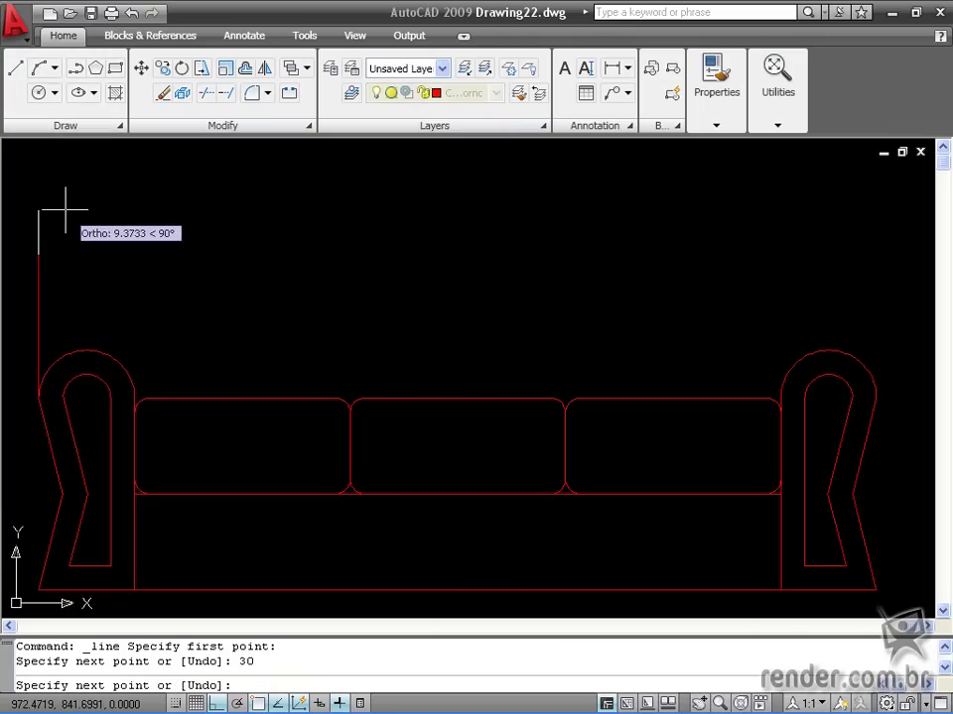
click(878, 255)
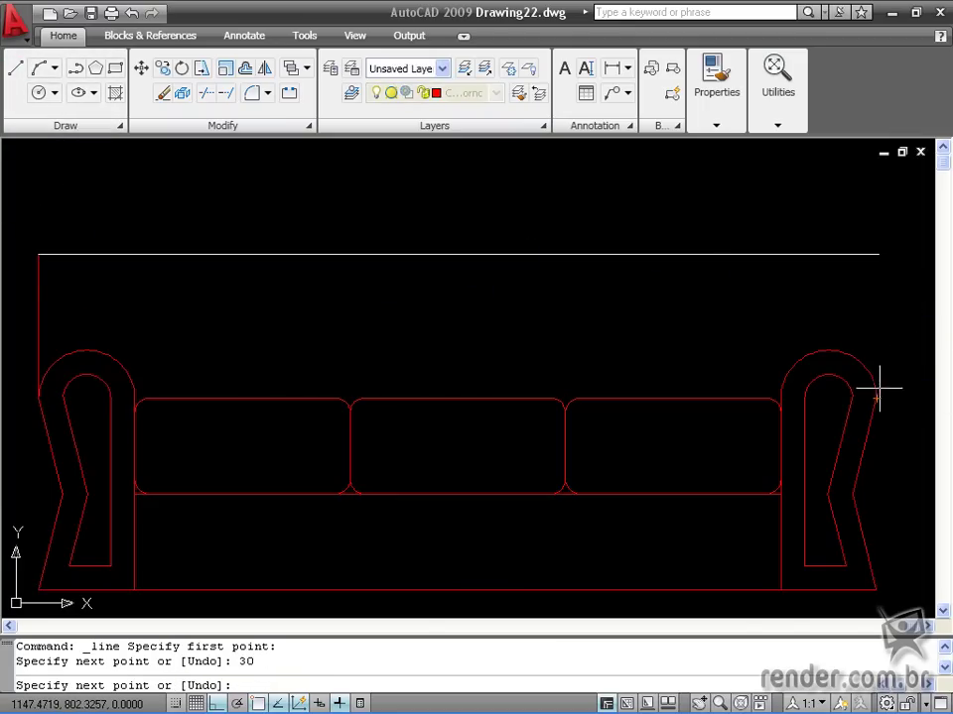
click(876, 255)
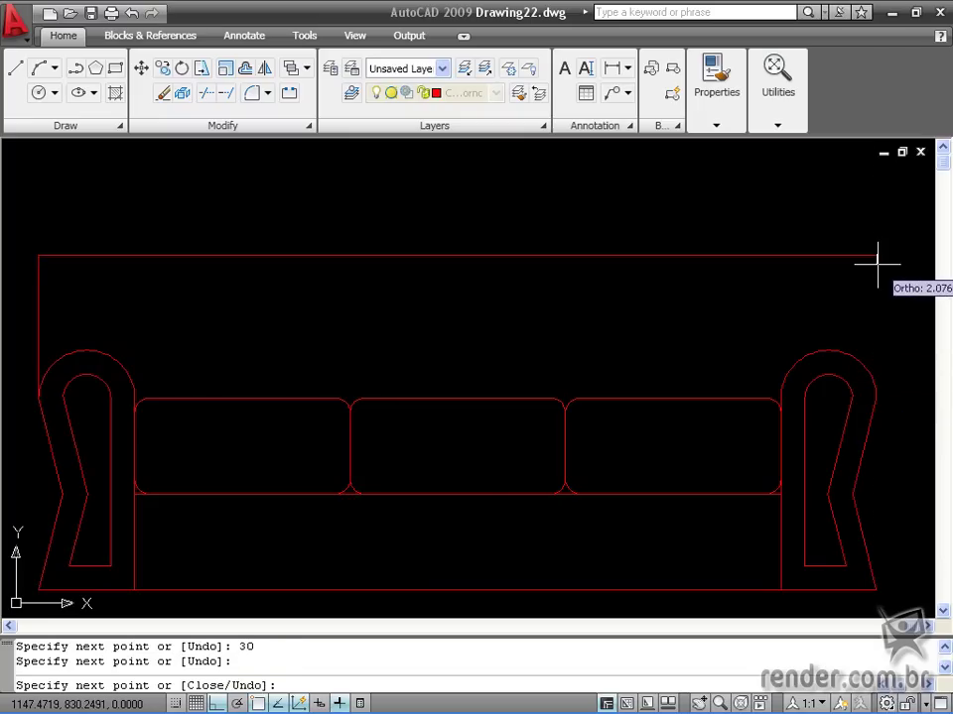
click(876, 398)
key(Return)
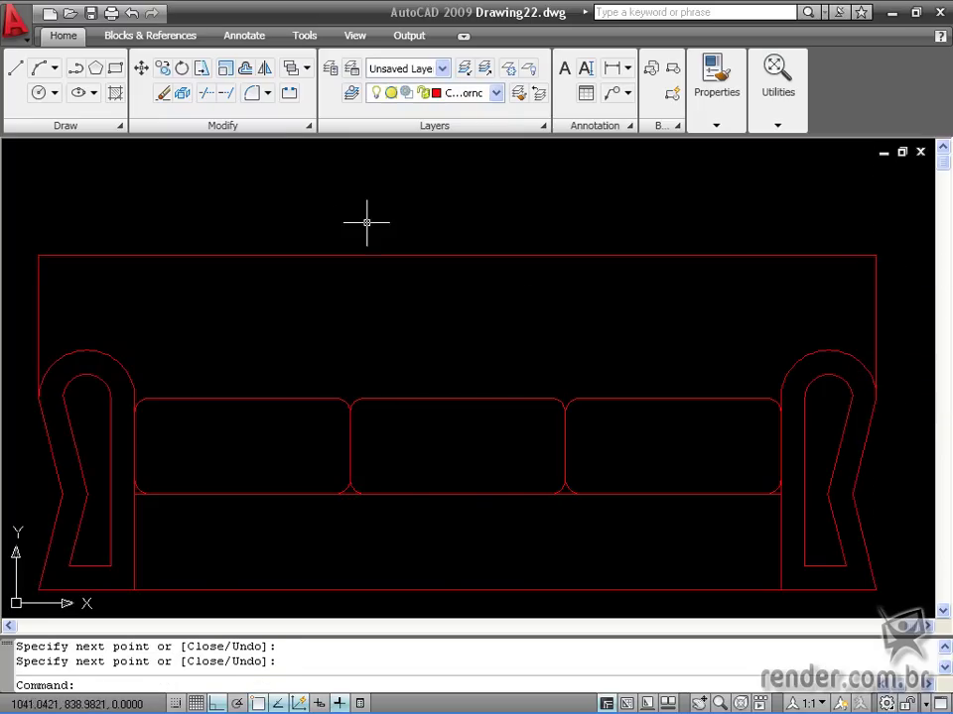
Fillet both backrest top corners at radius 30, then regenerate the display
click(252, 93)
text(R)
key(Return)
text(30)
key(Return)
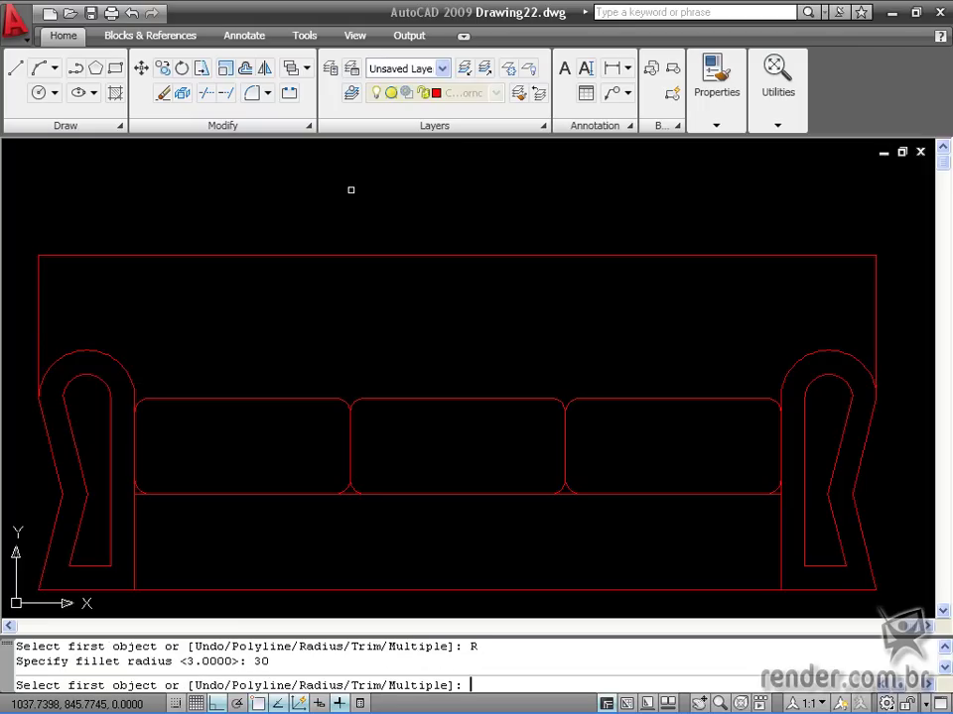
text(M)
key(Return)
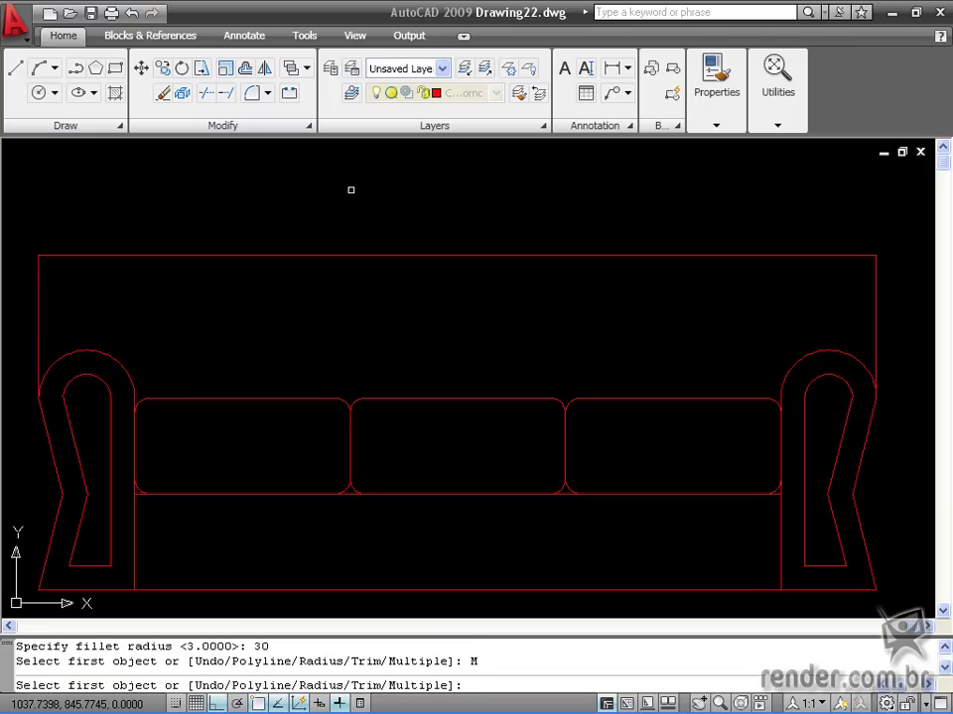
click(39, 271)
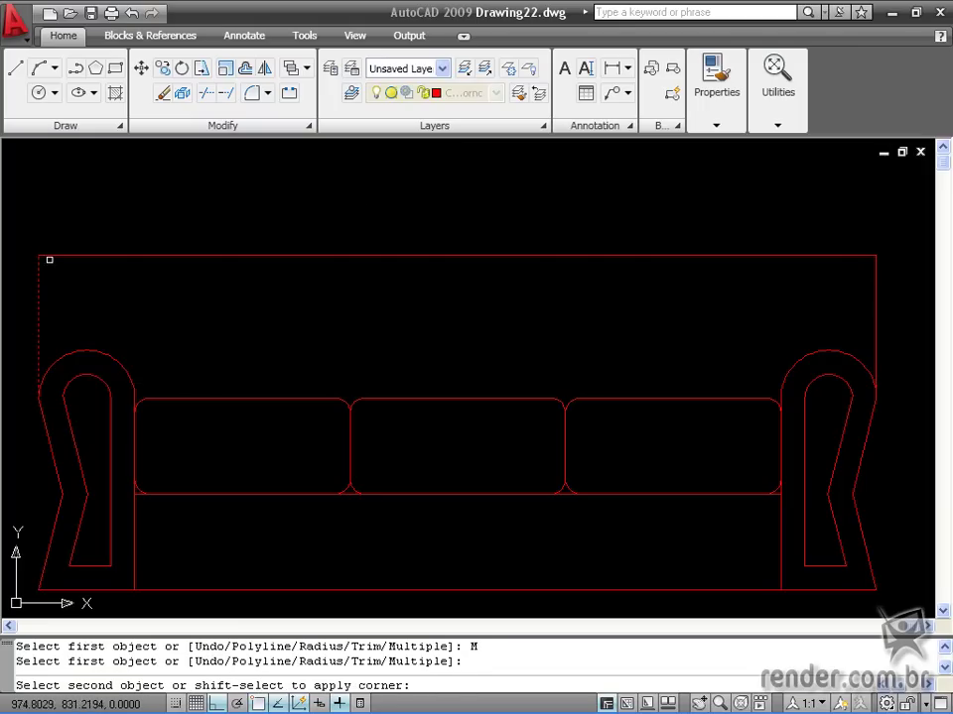
click(49, 258)
click(875, 284)
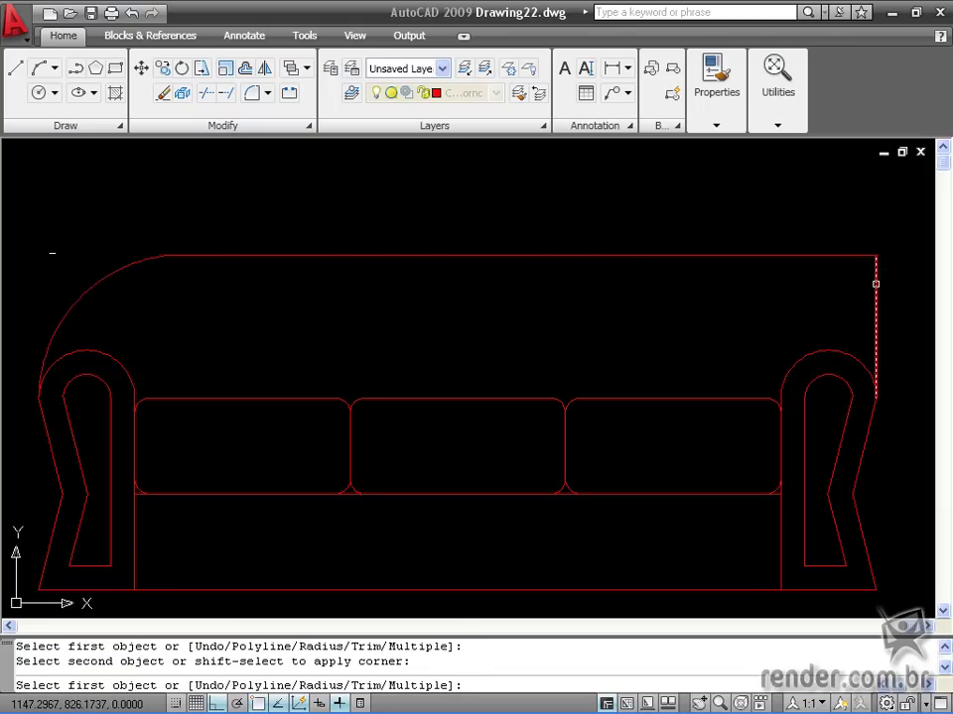
click(849, 256)
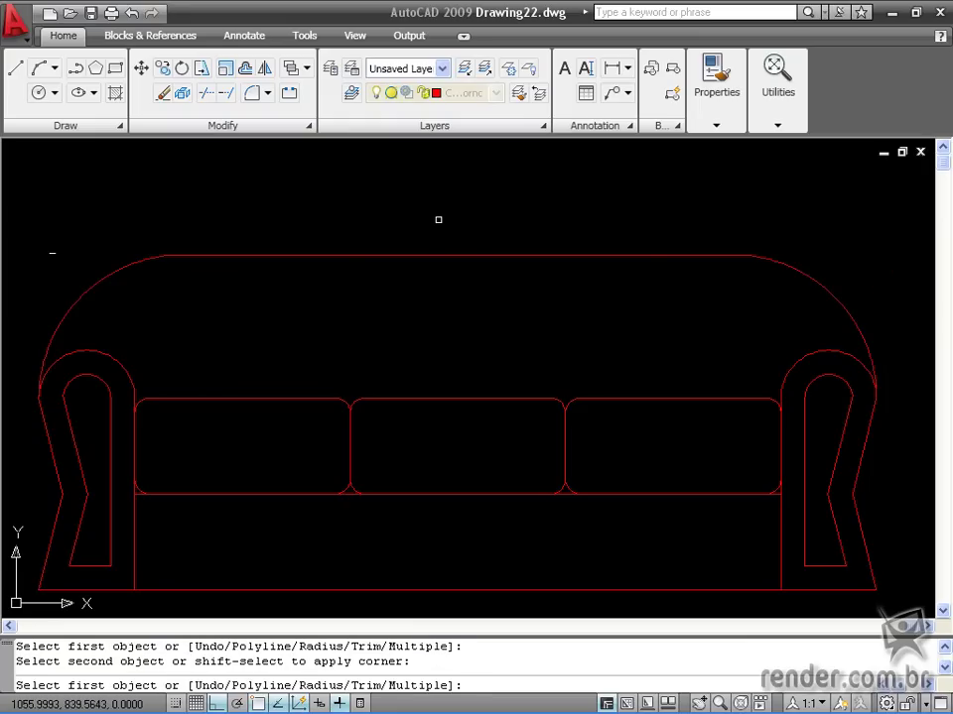
key(Return)
text(re)
key(Return)
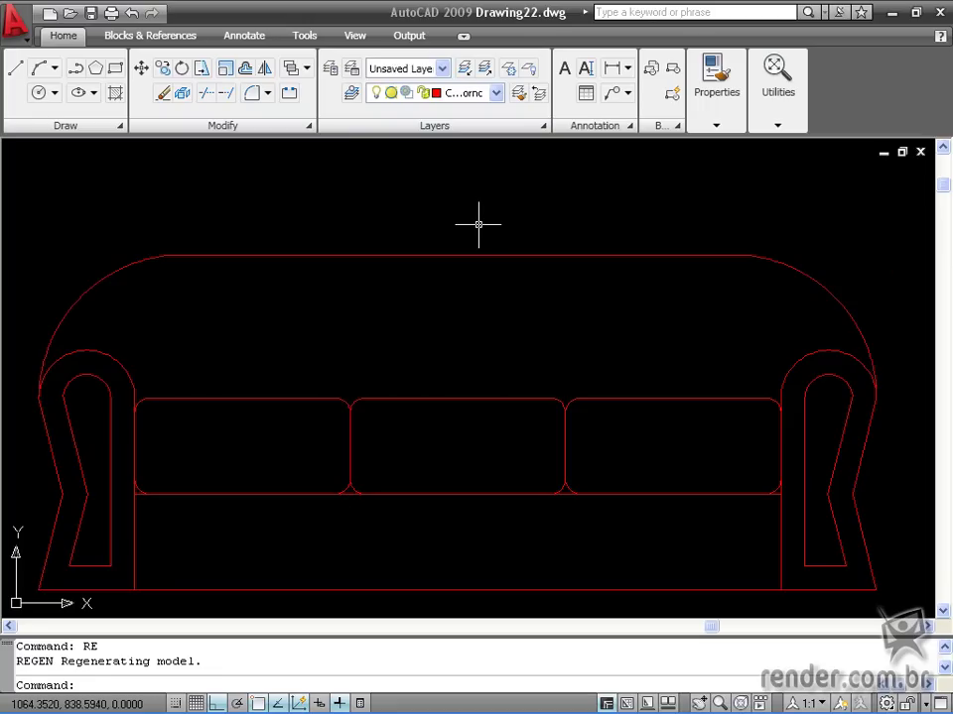
With Midpoint-only snap and Ortho off, draw a diagonal from the top midpoint to the middle cushion's upper-left corner
click(16, 69)
click(457, 255)
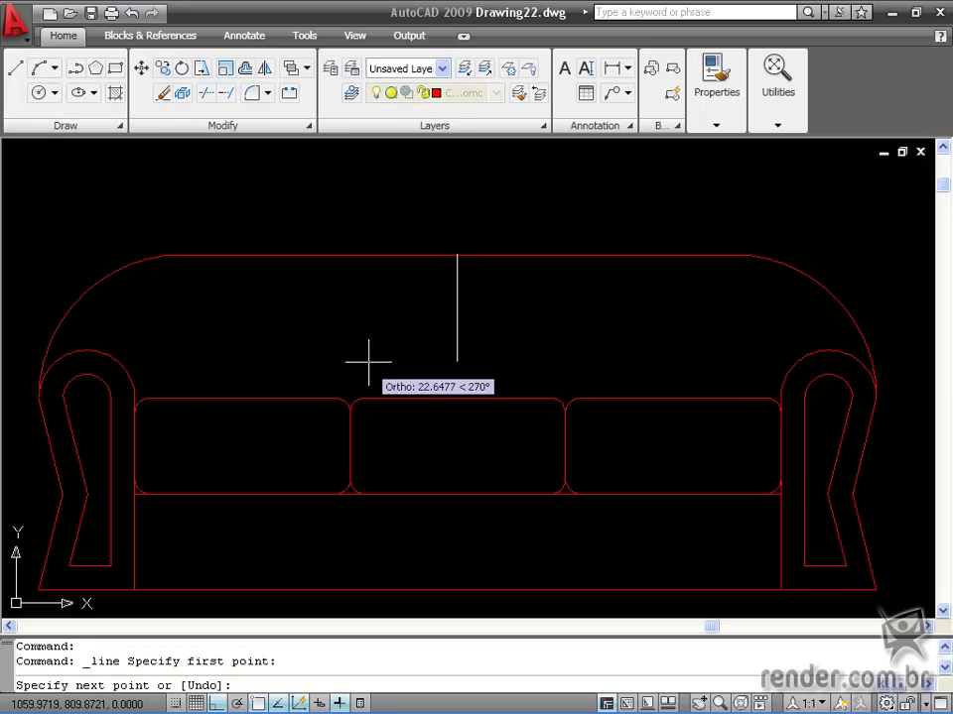
shift+right_click(371, 354)
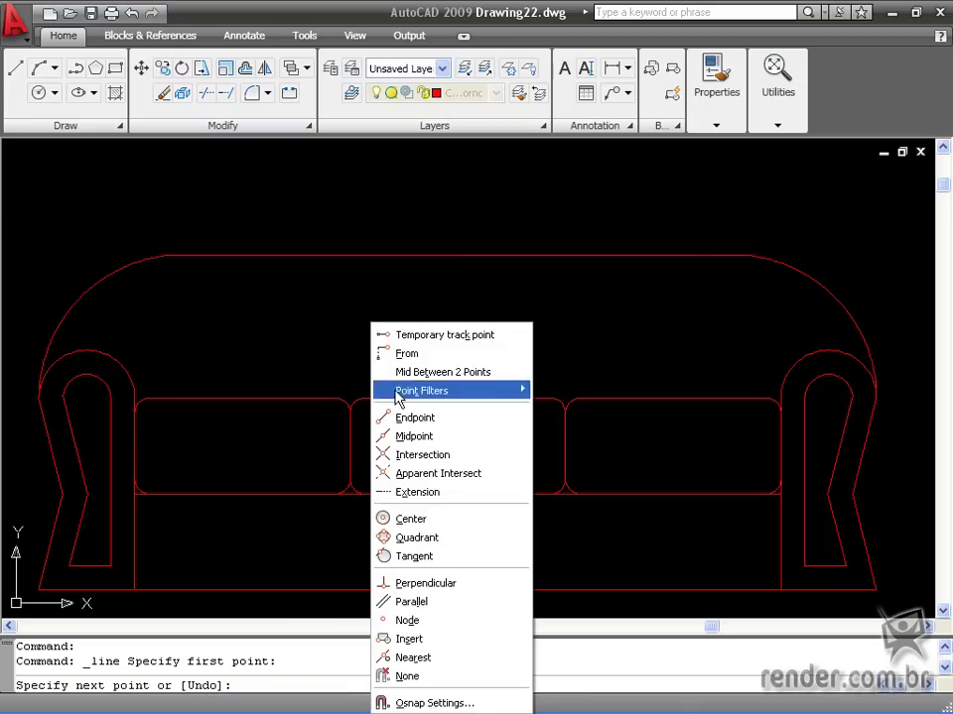
click(421, 705)
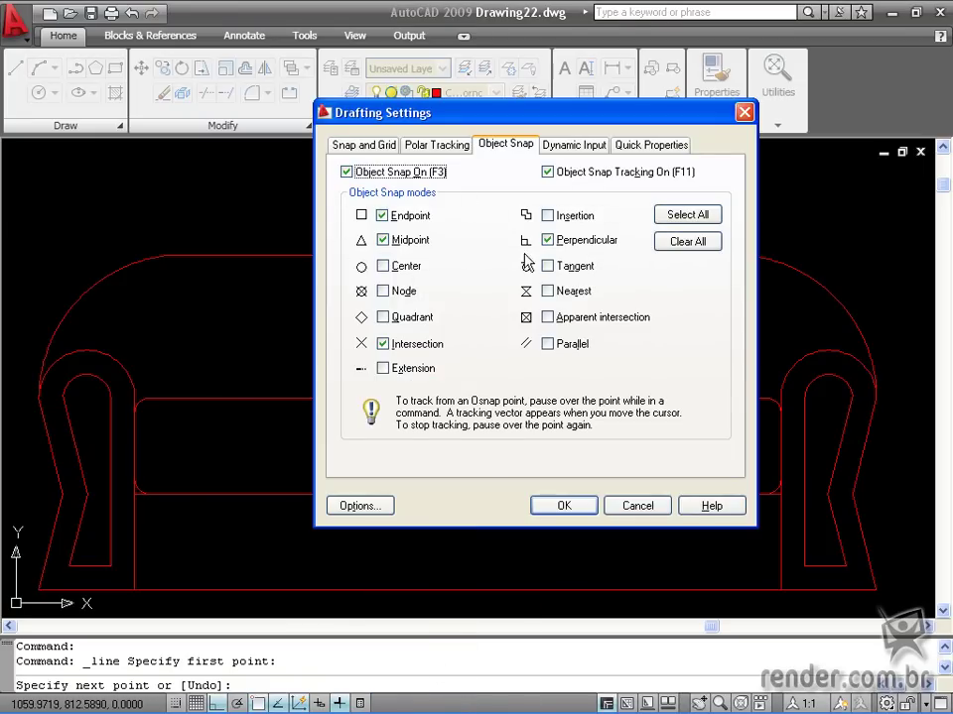
click(689, 242)
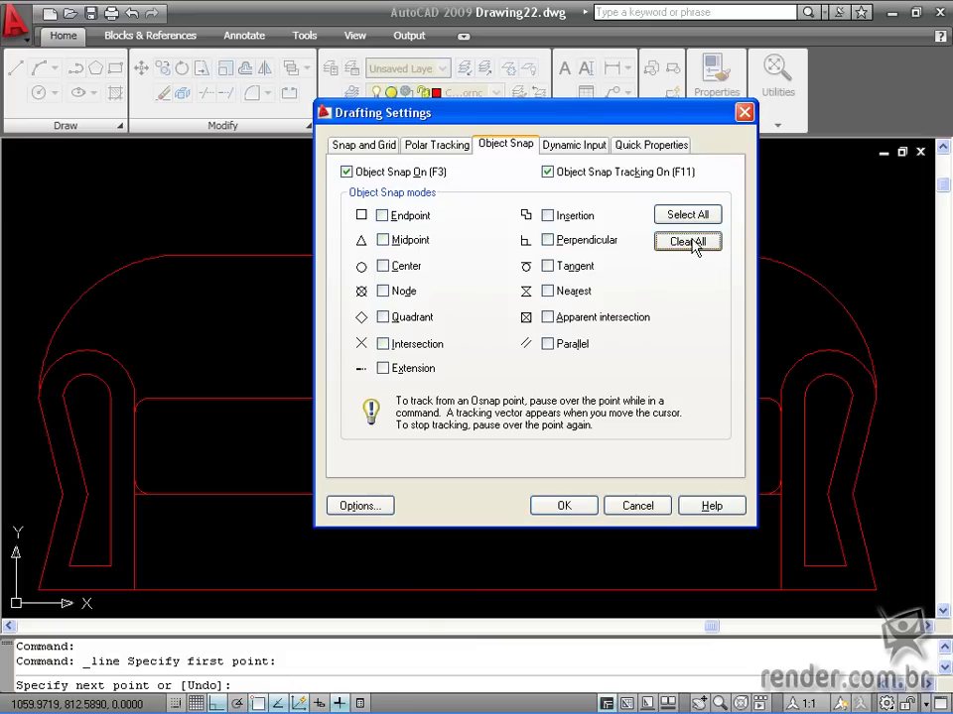
click(383, 240)
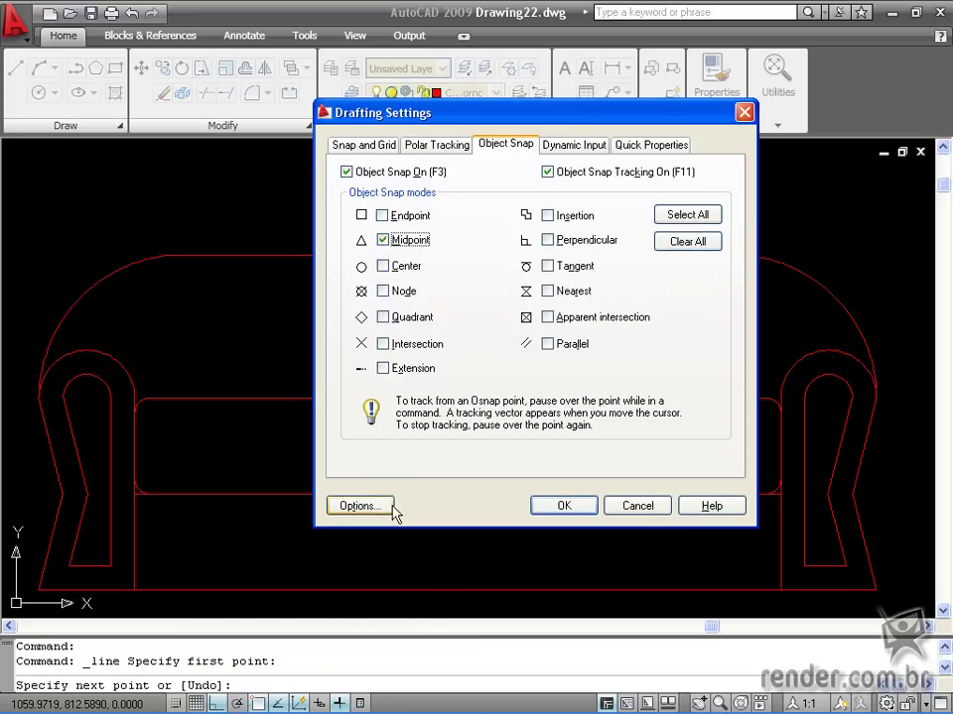
click(562, 506)
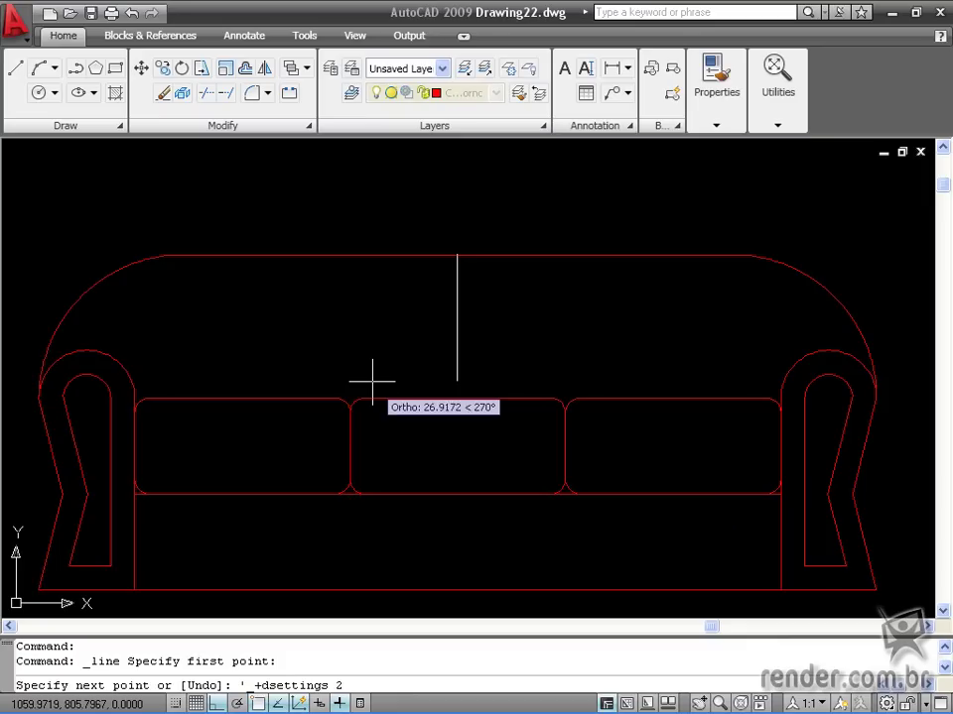
key(F8)
click(365, 388)
key(Return)
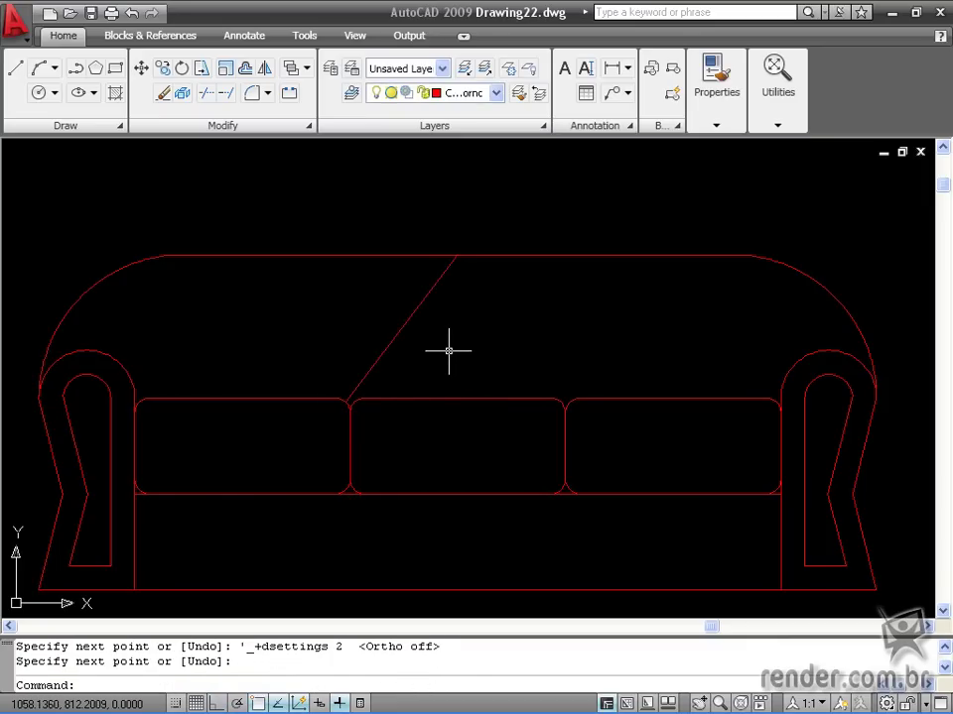
Draw the second diagonal from that peak to the middle cushion's upper-right corner
click(14, 68)
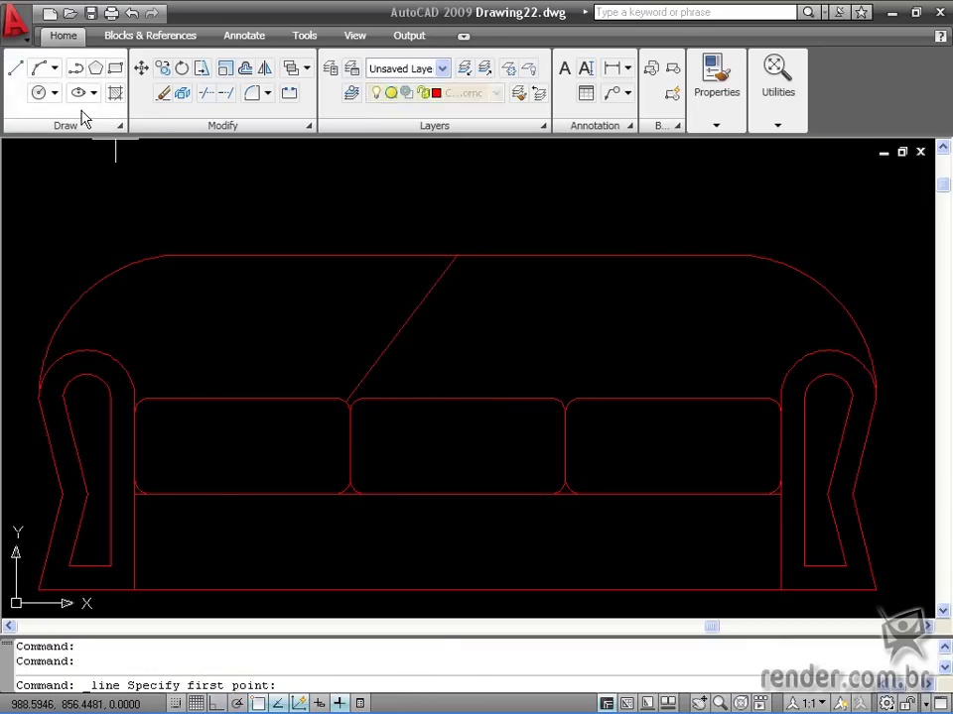
shift+right_click(376, 201)
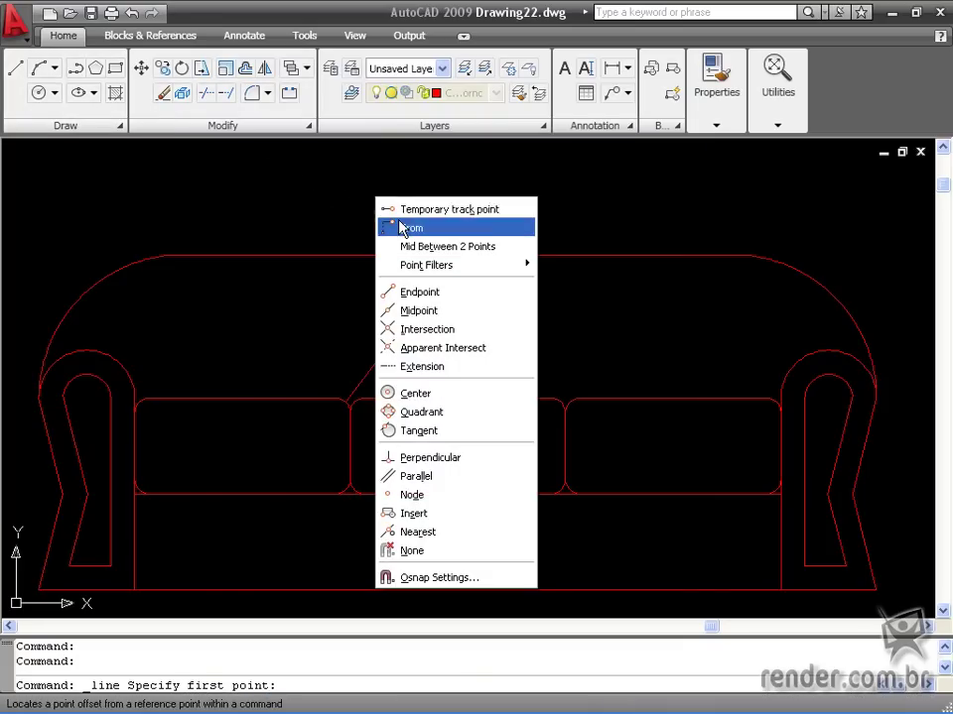
click(407, 291)
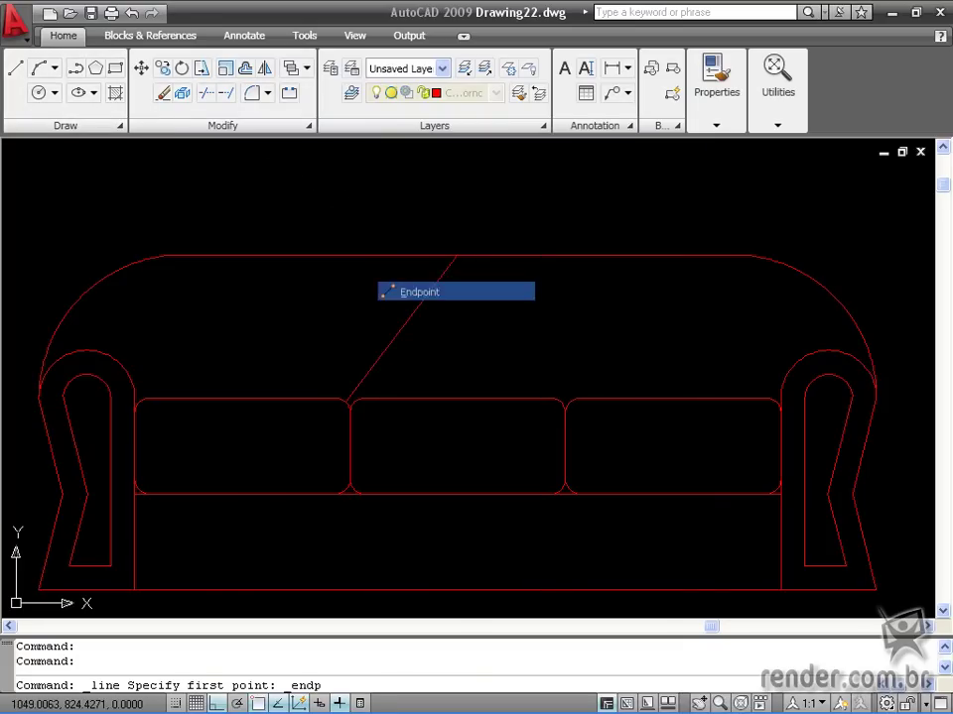
click(457, 255)
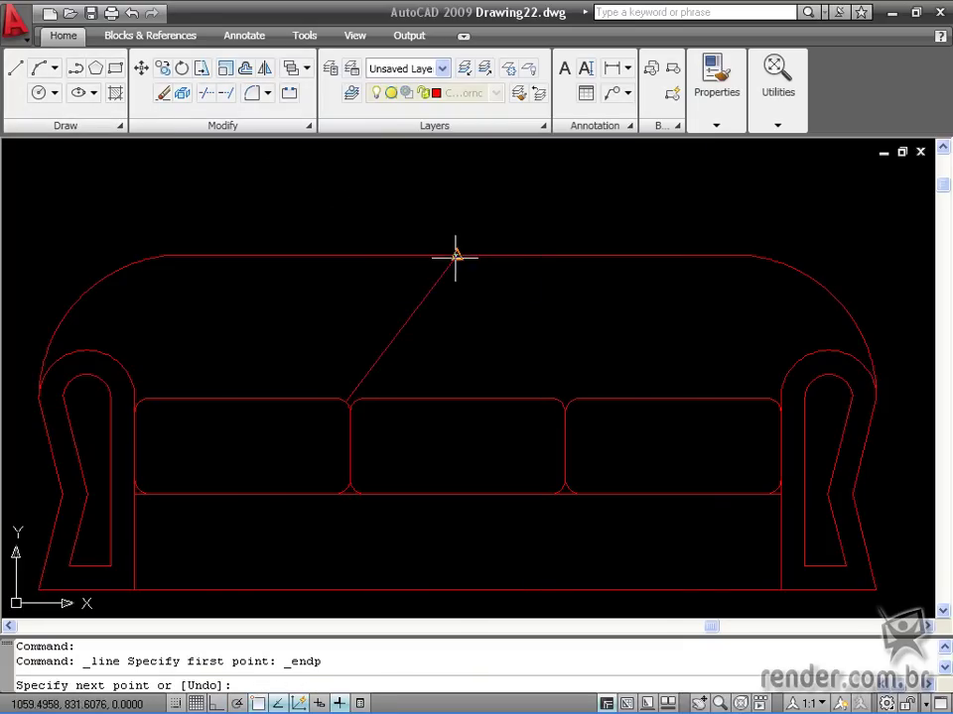
click(569, 403)
key(Return)
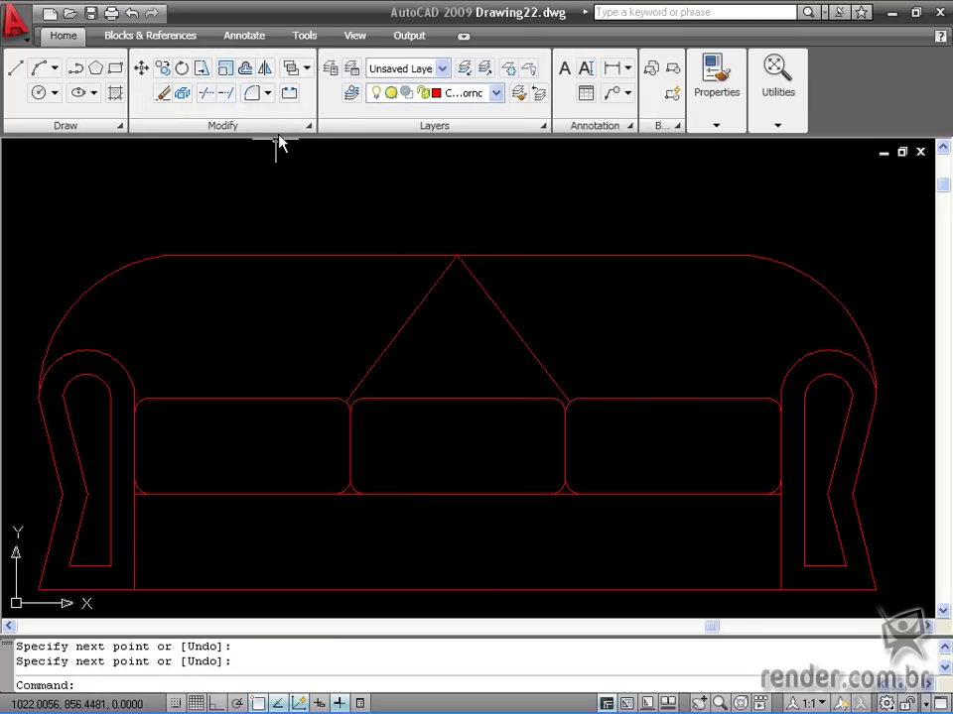
Mirror both diagonals across the backrest's top edge using Endpoint snap, keeping the originals
click(266, 72)
click(527, 292)
click(385, 318)
key(Return)
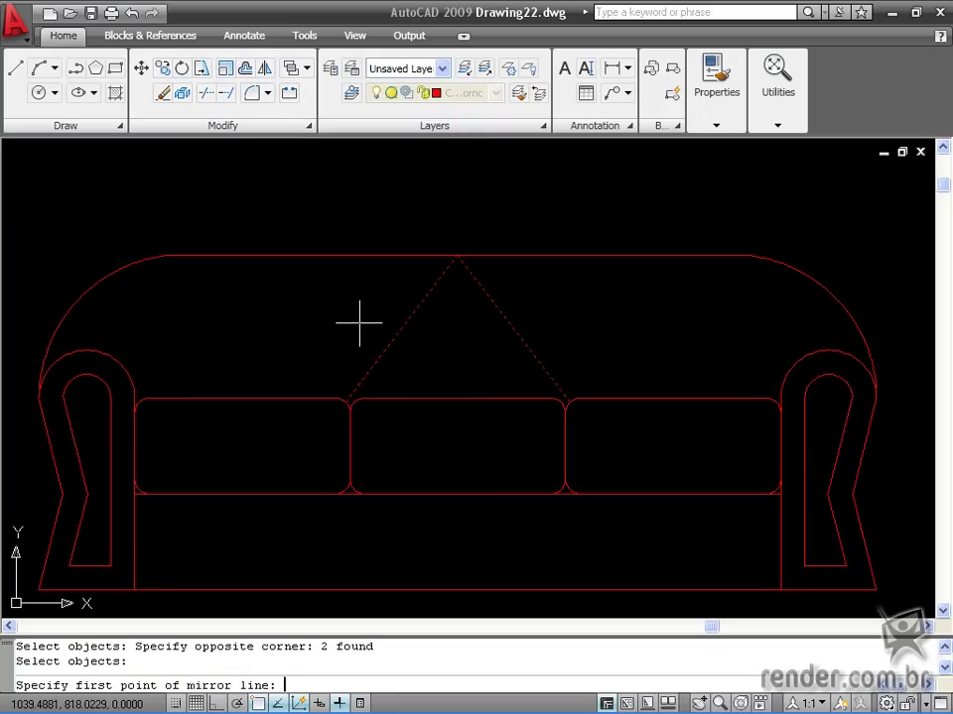
shift+right_click(365, 323)
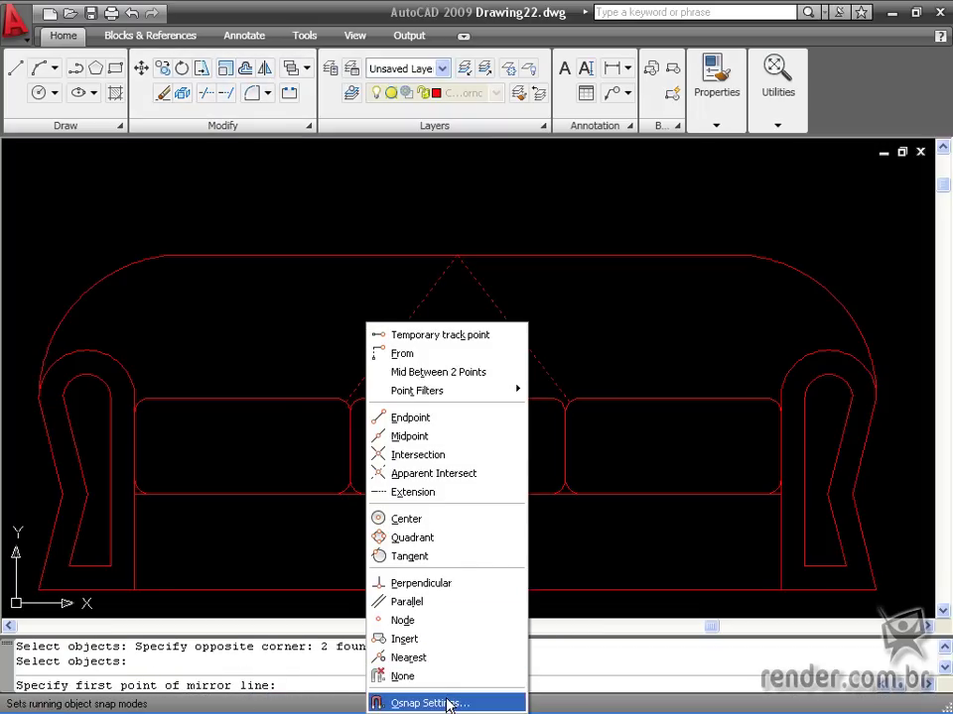
click(442, 702)
click(381, 216)
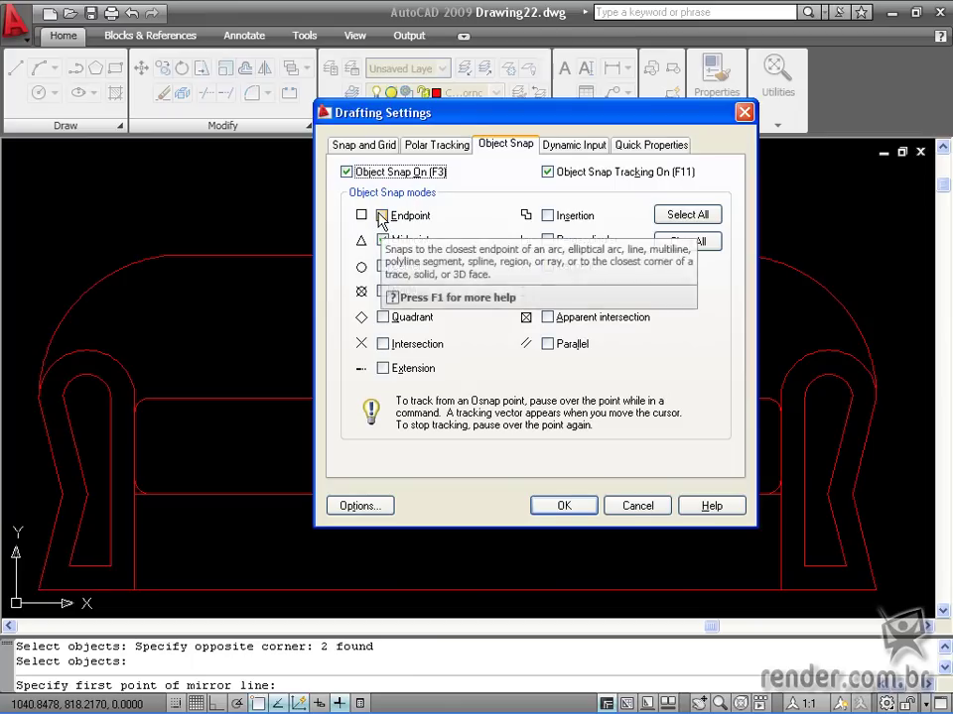
click(564, 506)
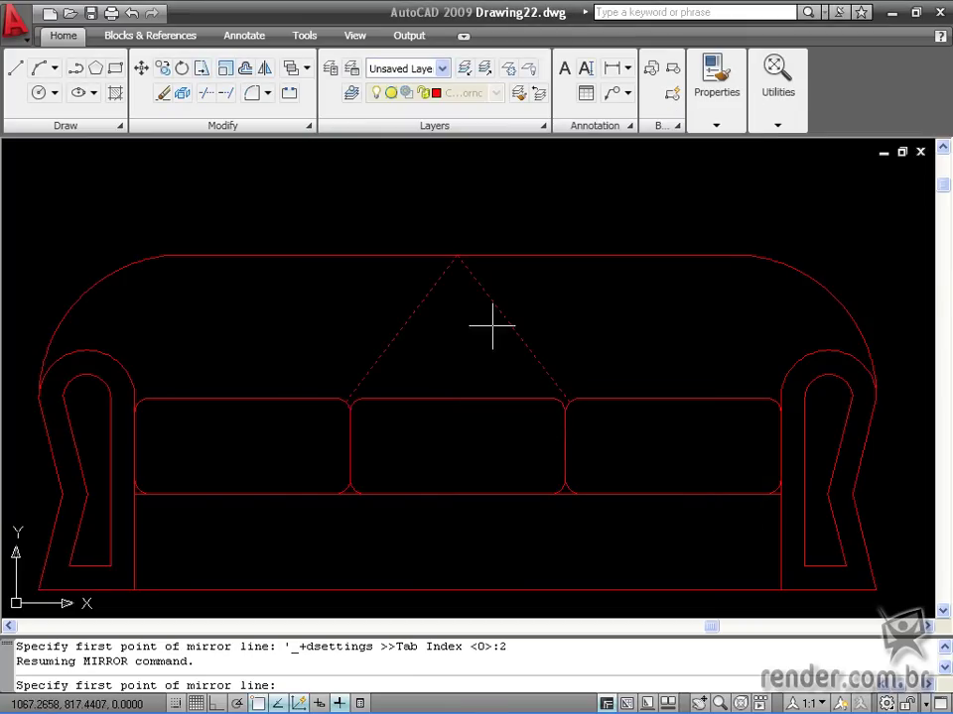
click(456, 254)
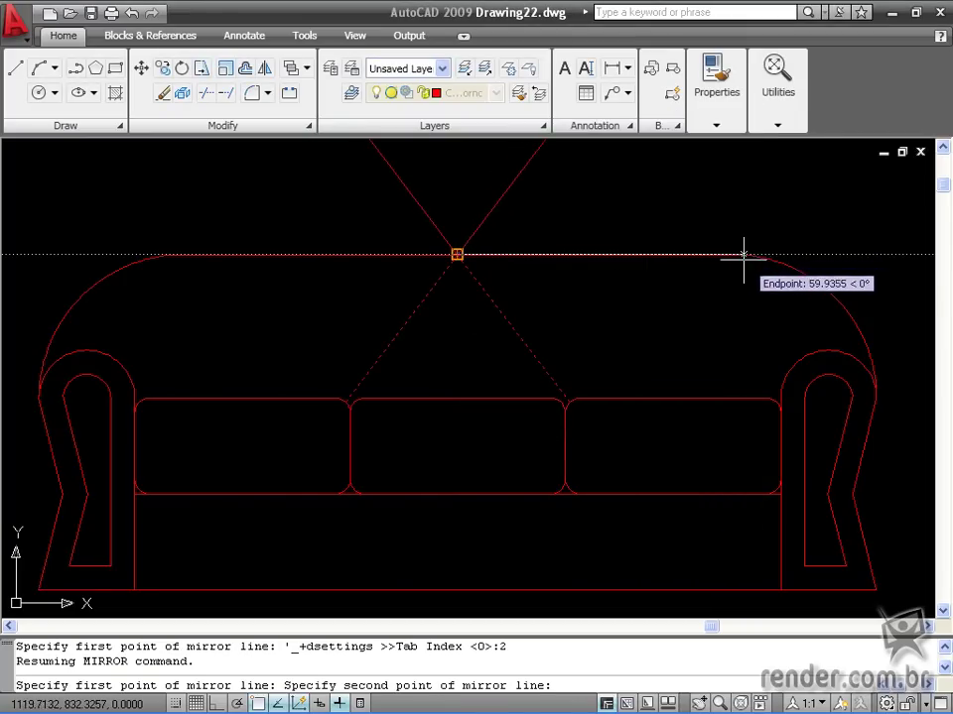
click(811, 254)
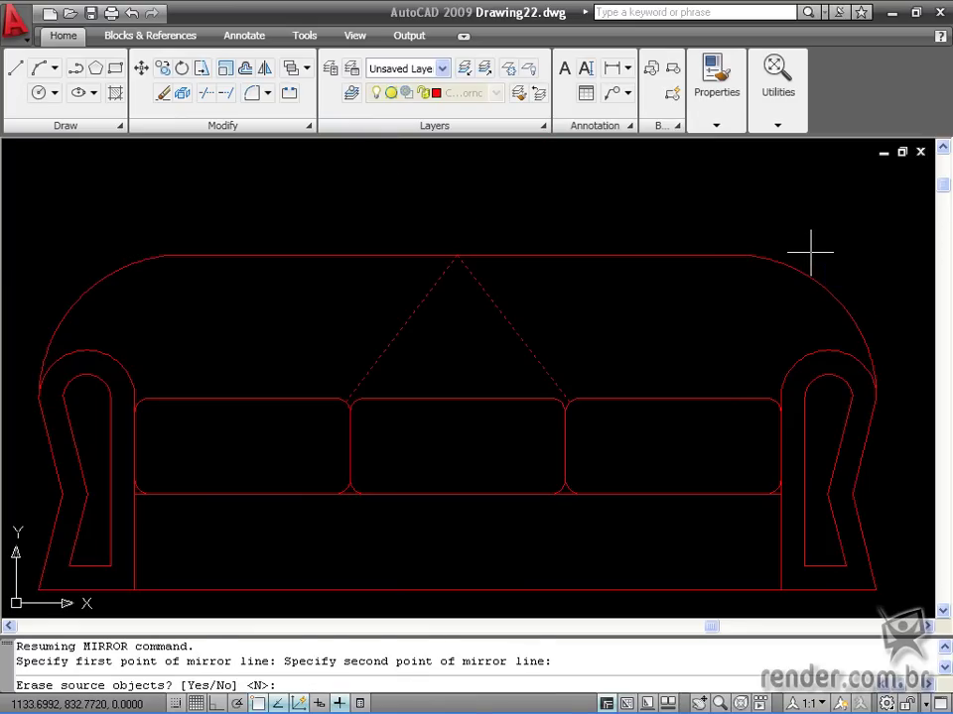
key(Return)
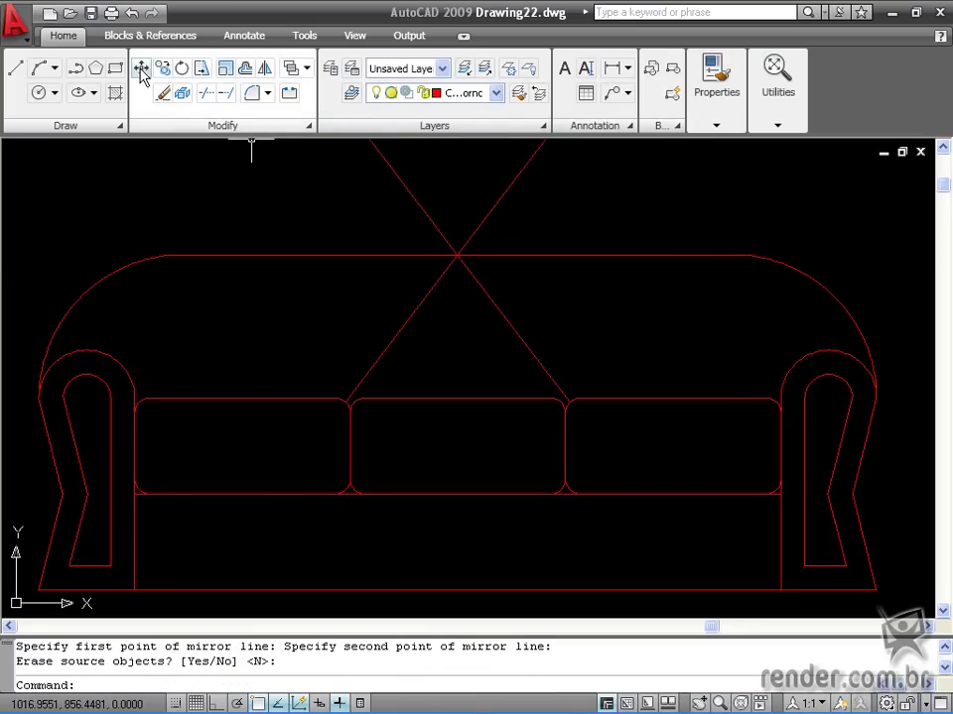
Move the X lines down from the top apex to the middle cushion's top midpoint
click(141, 67)
click(566, 194)
click(372, 212)
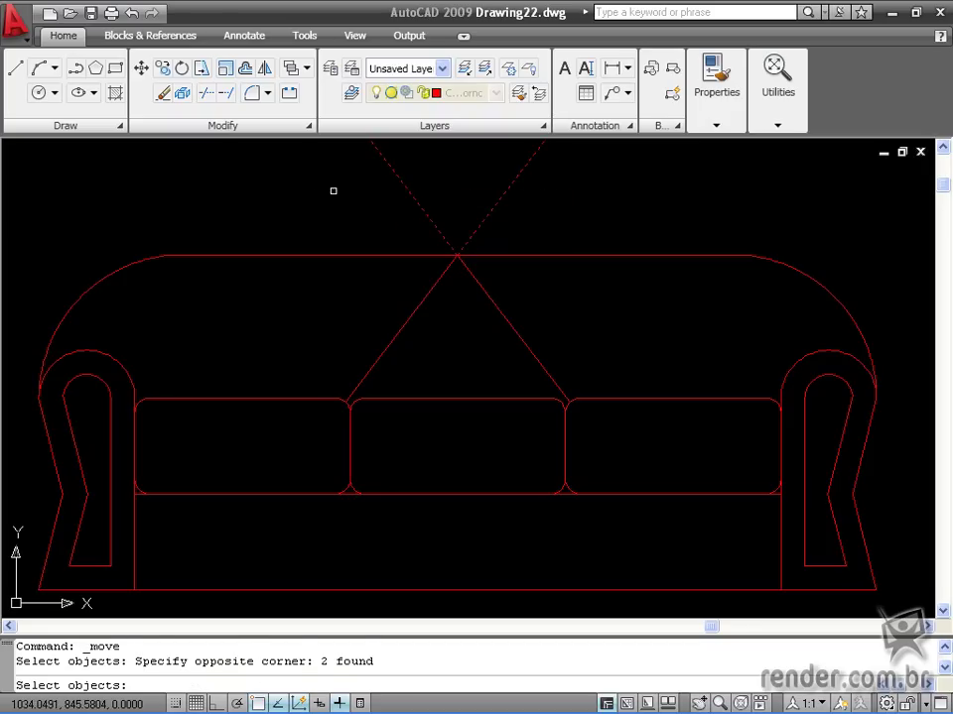
key(Return)
click(456, 254)
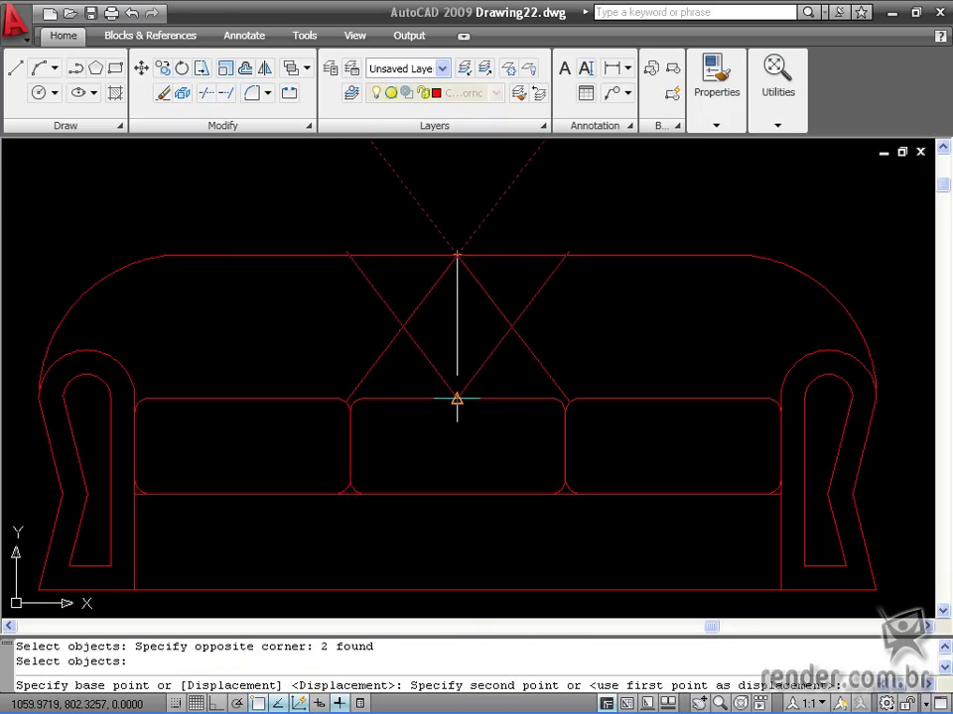
click(457, 398)
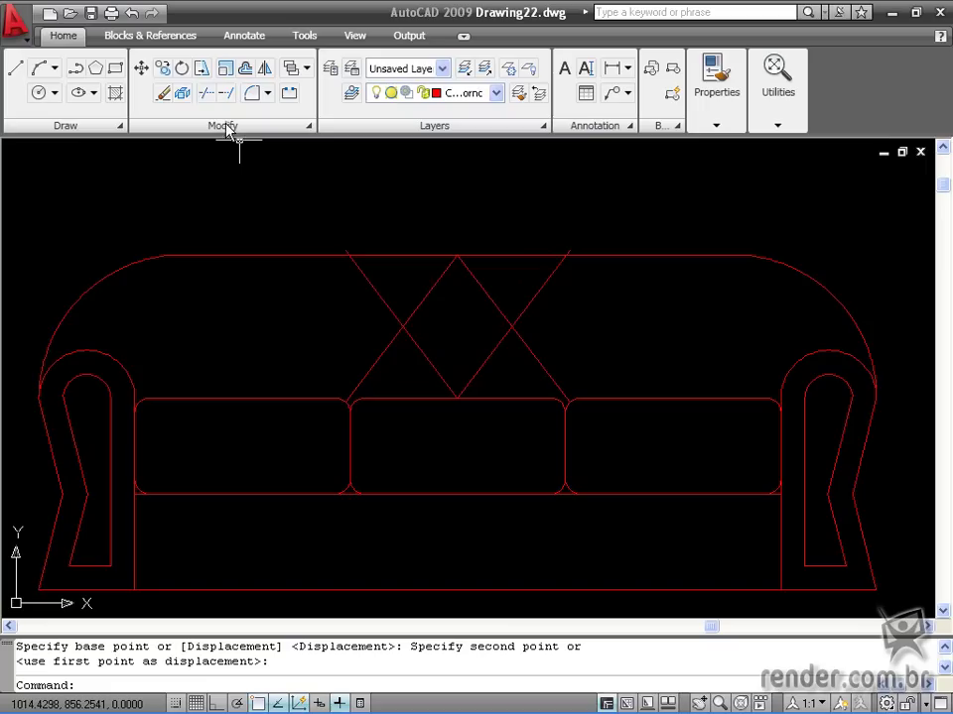
Trim the X's two stubs protruding above the sofa's top line
click(207, 92)
click(273, 255)
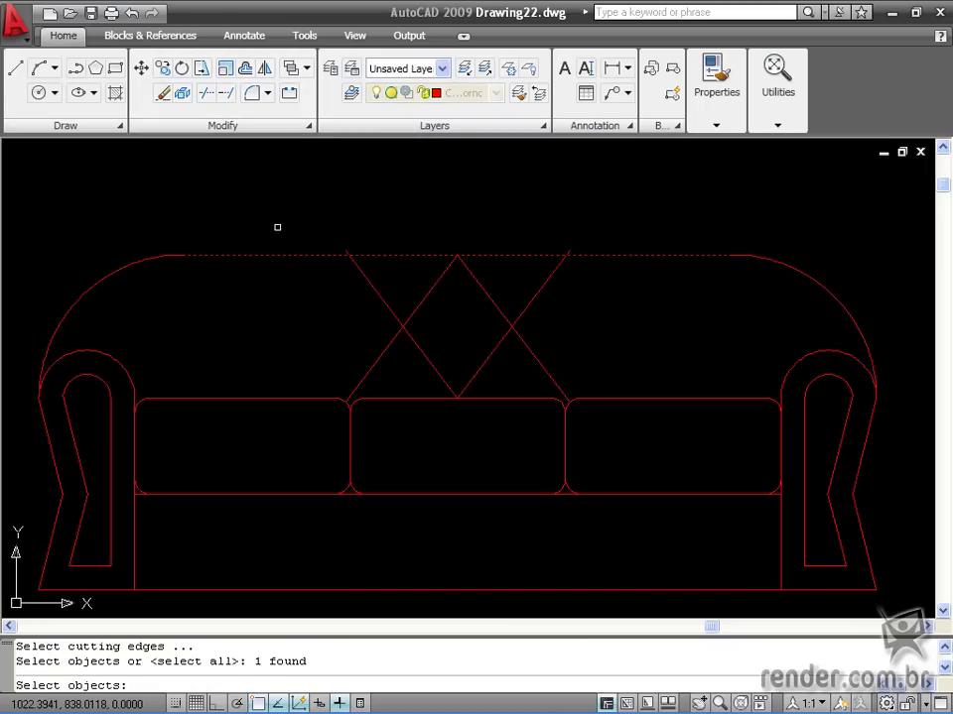
key(Return)
click(348, 249)
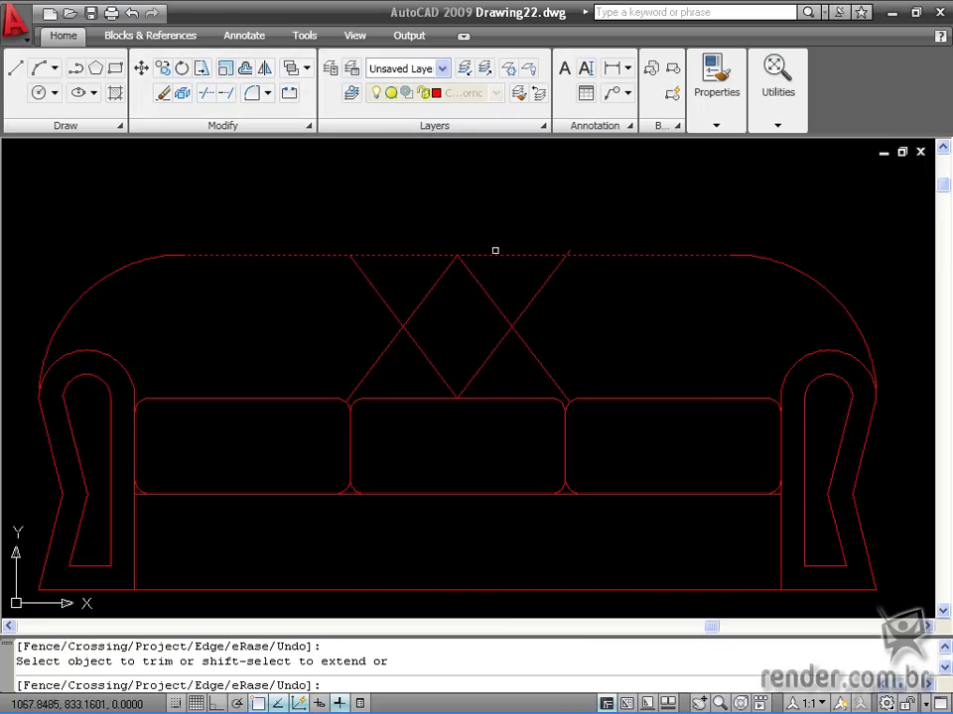
click(565, 250)
key(Return)
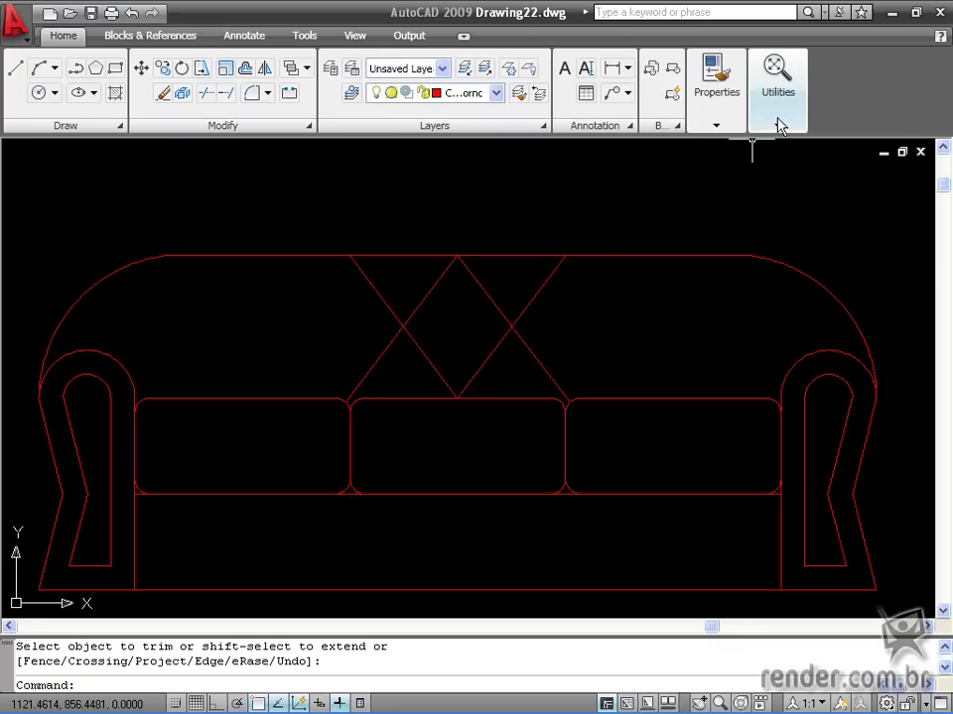
Zoom Window in on the X pattern of crossing lines in the backrest
click(778, 125)
click(786, 173)
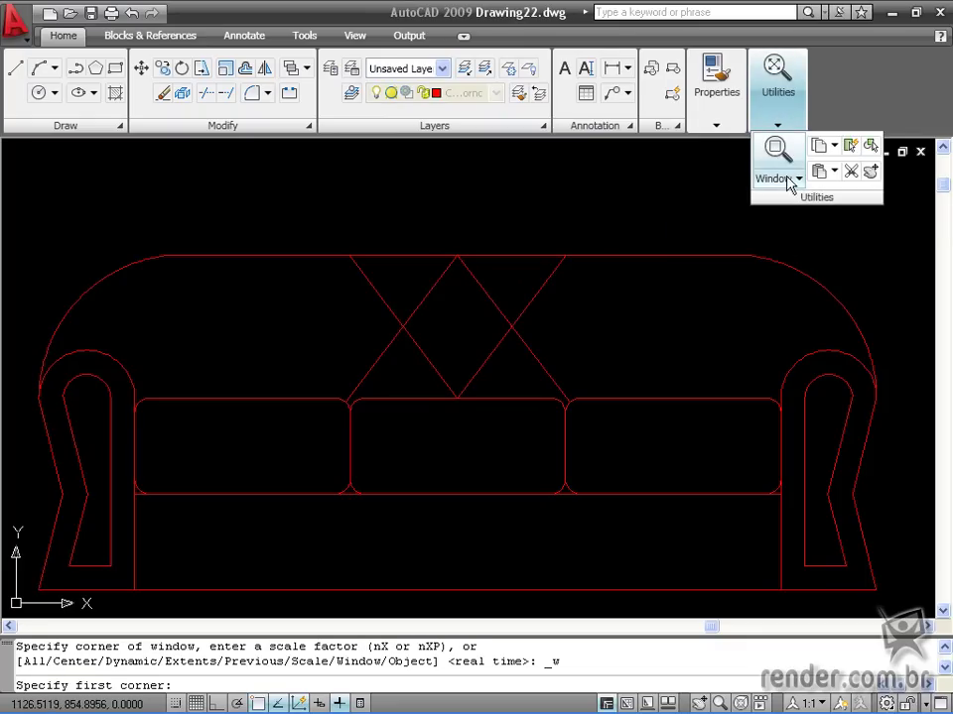
click(798, 180)
click(784, 236)
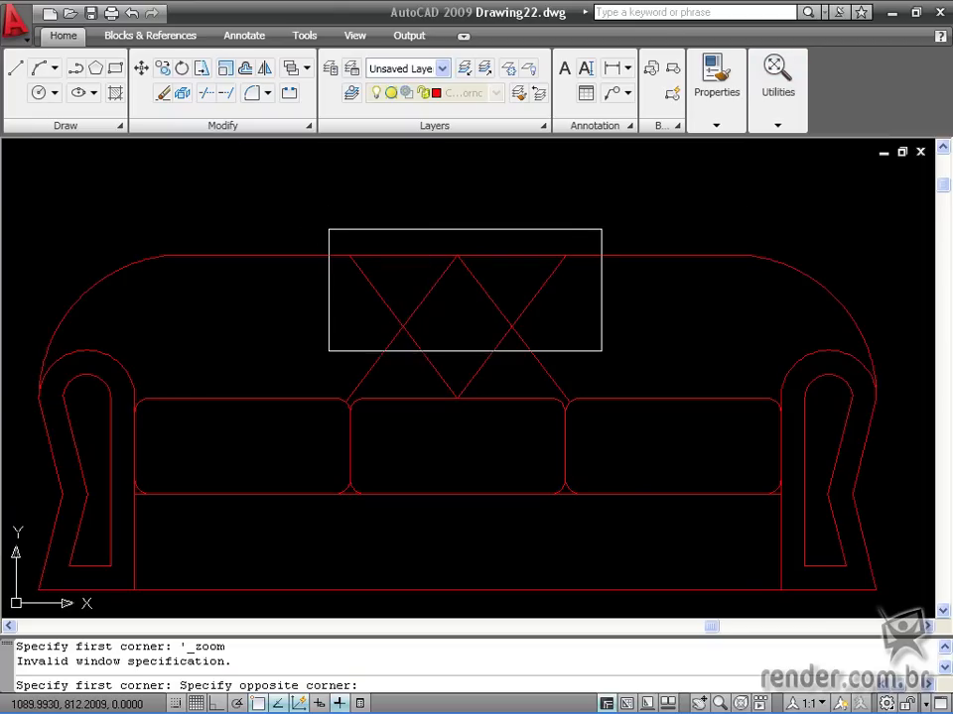
click(599, 352)
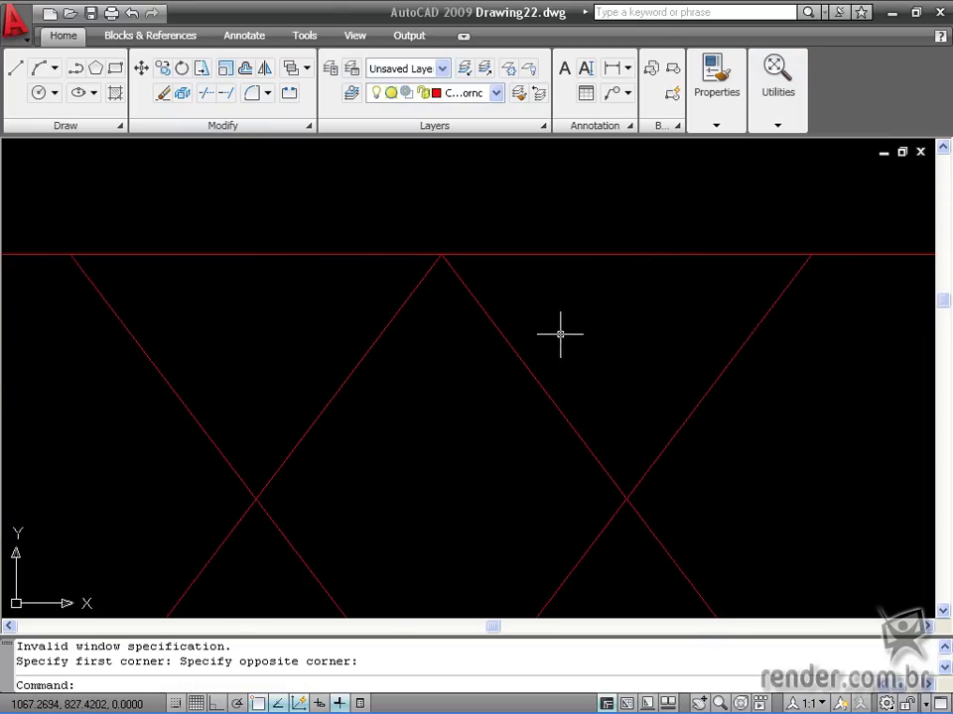
Add Intersection to the active object snaps in Osnap Settings
shift+right_click(635, 226)
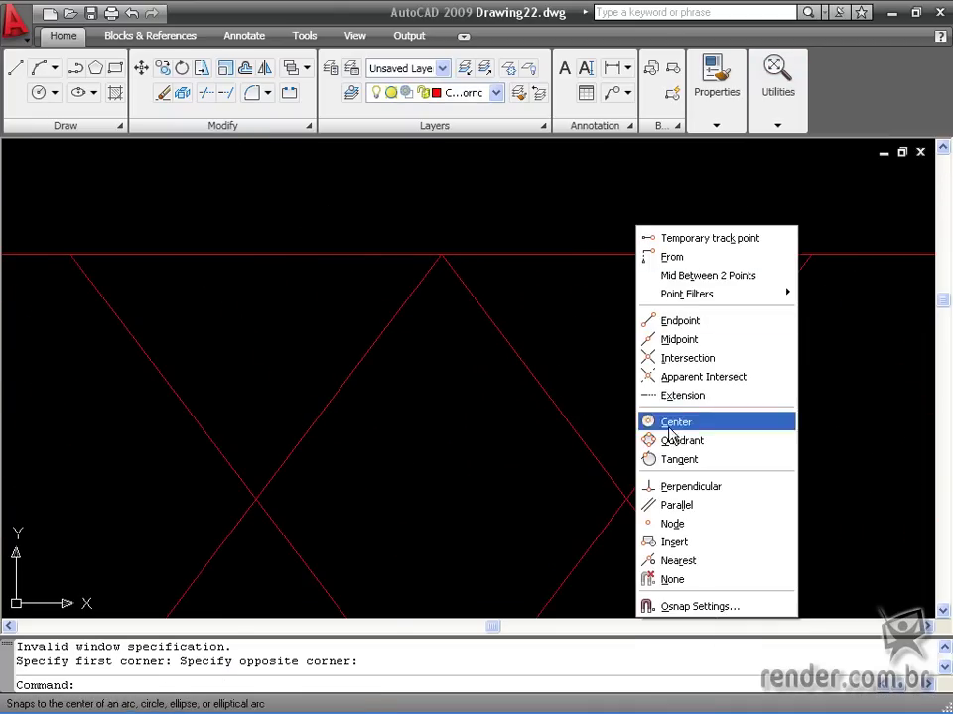
click(672, 608)
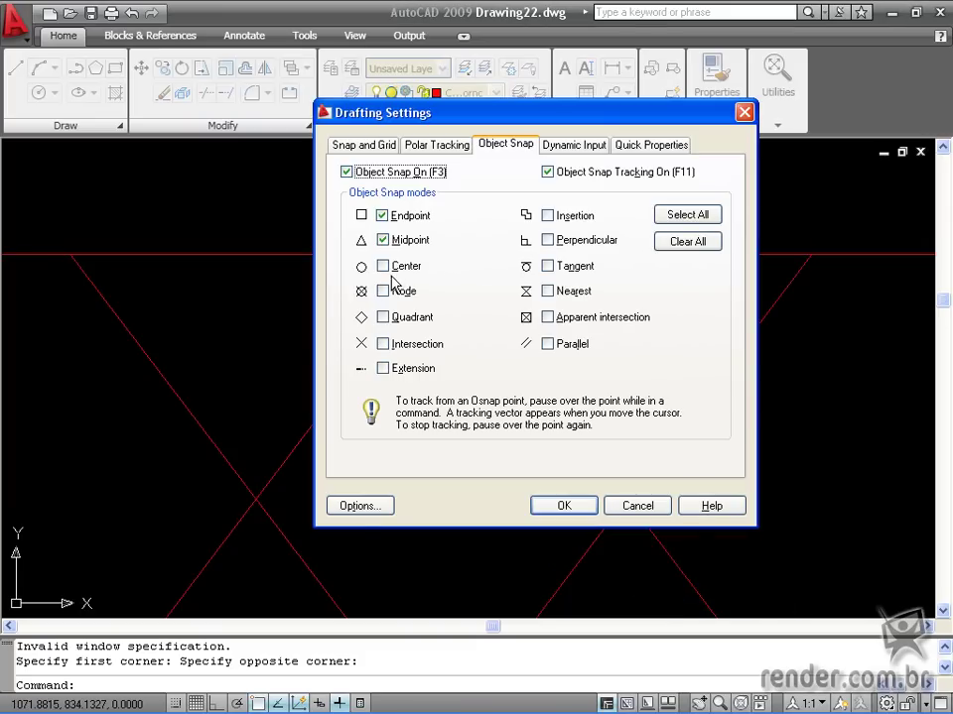
click(384, 344)
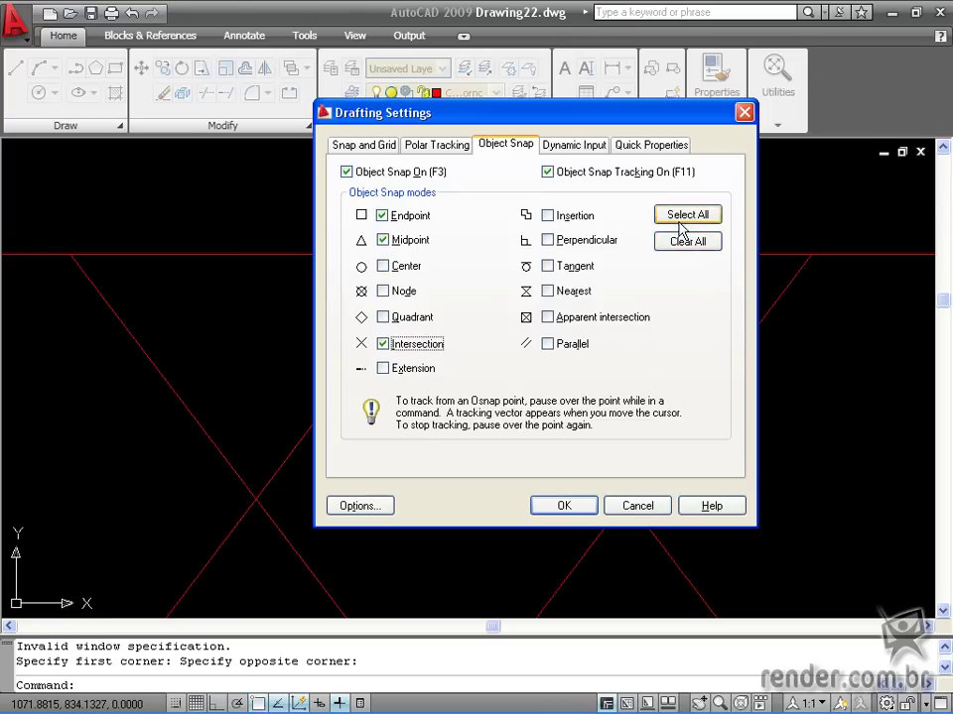
click(563, 506)
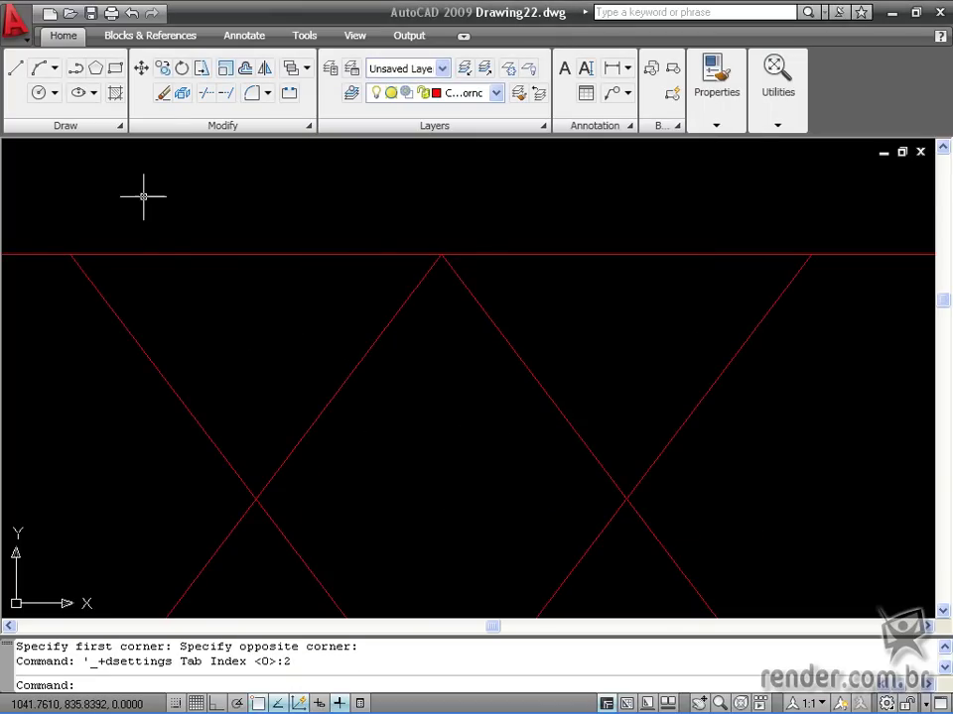
Draw radius-2 circles centred on the left and right diagonal line crossings
click(57, 95)
click(70, 121)
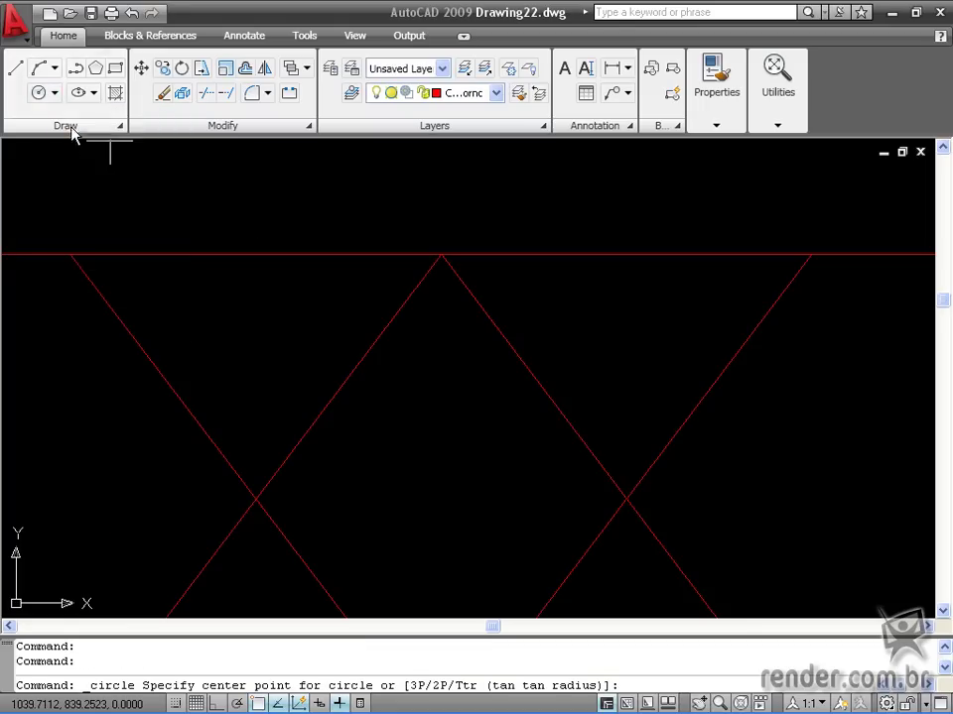
click(255, 499)
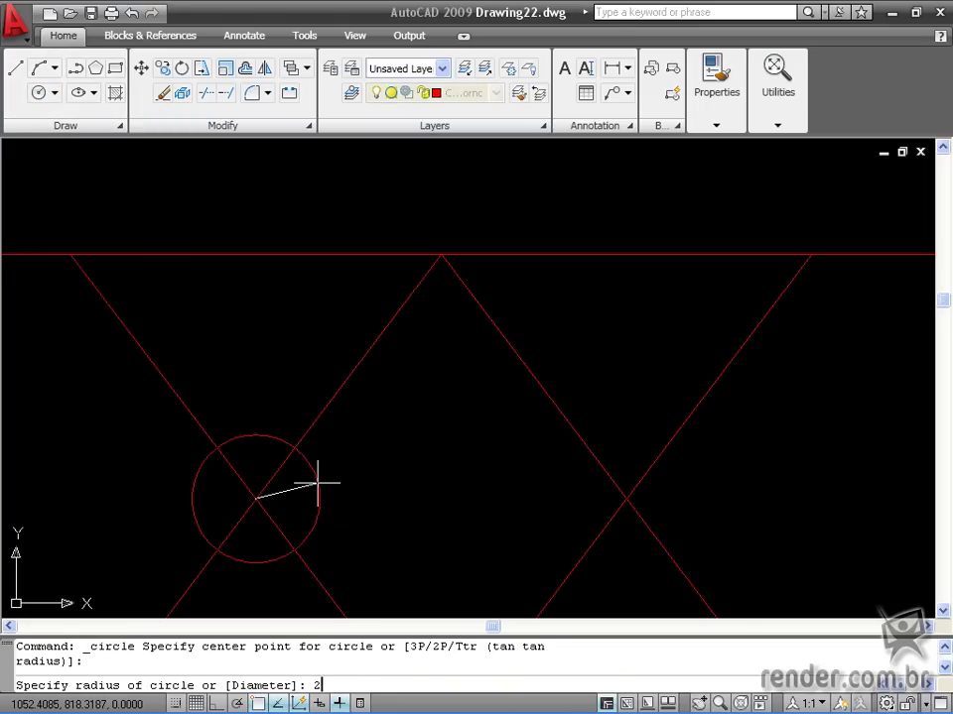
key(Return)
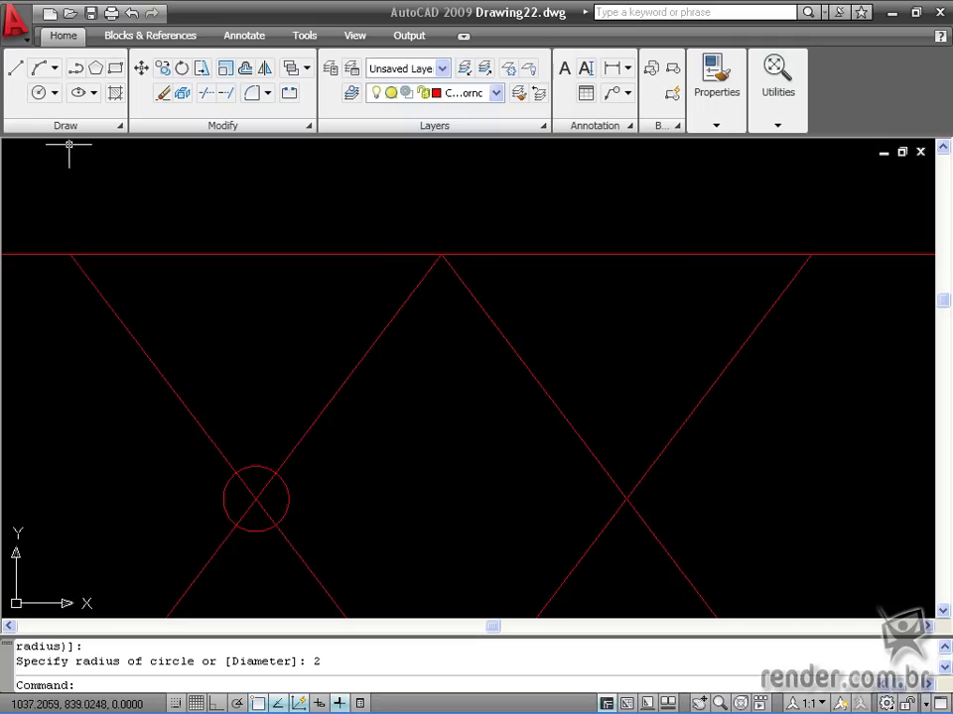
click(55, 92)
click(63, 123)
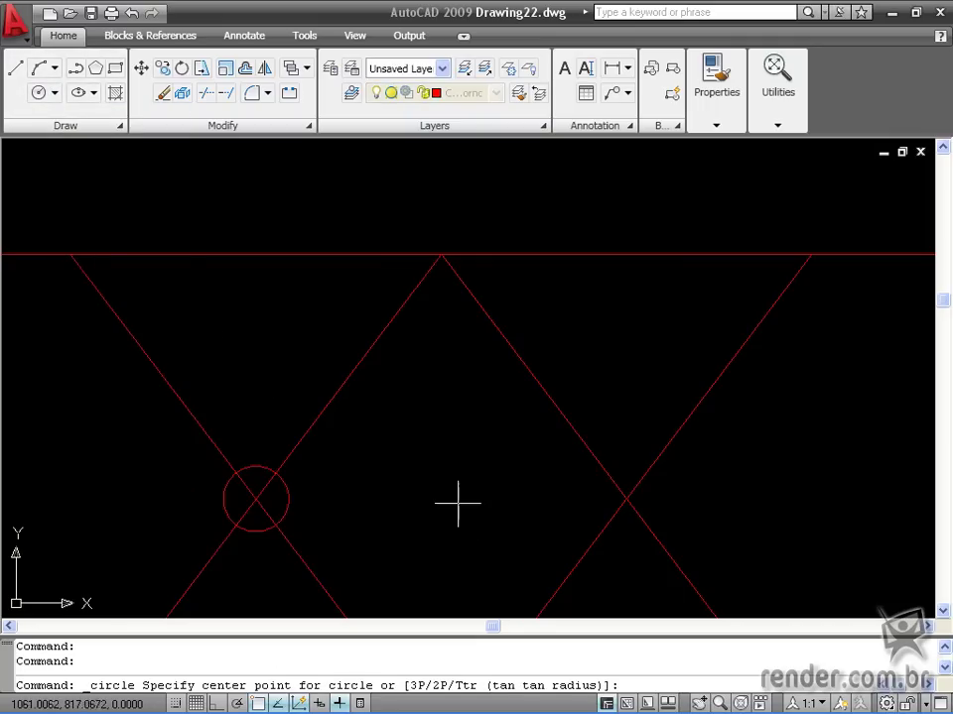
click(623, 495)
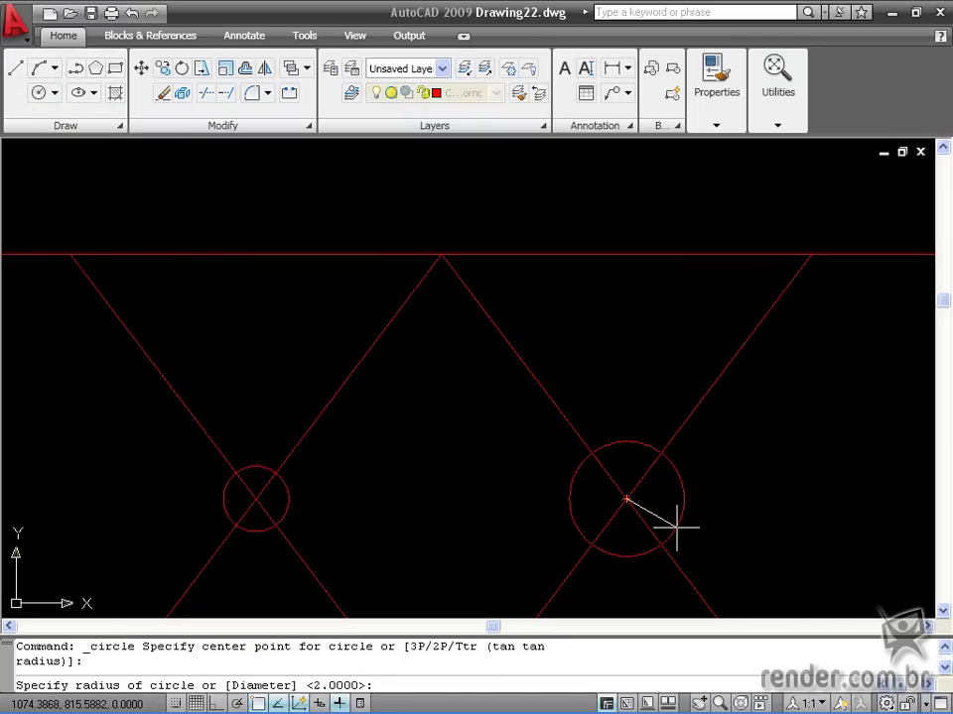
key(Return)
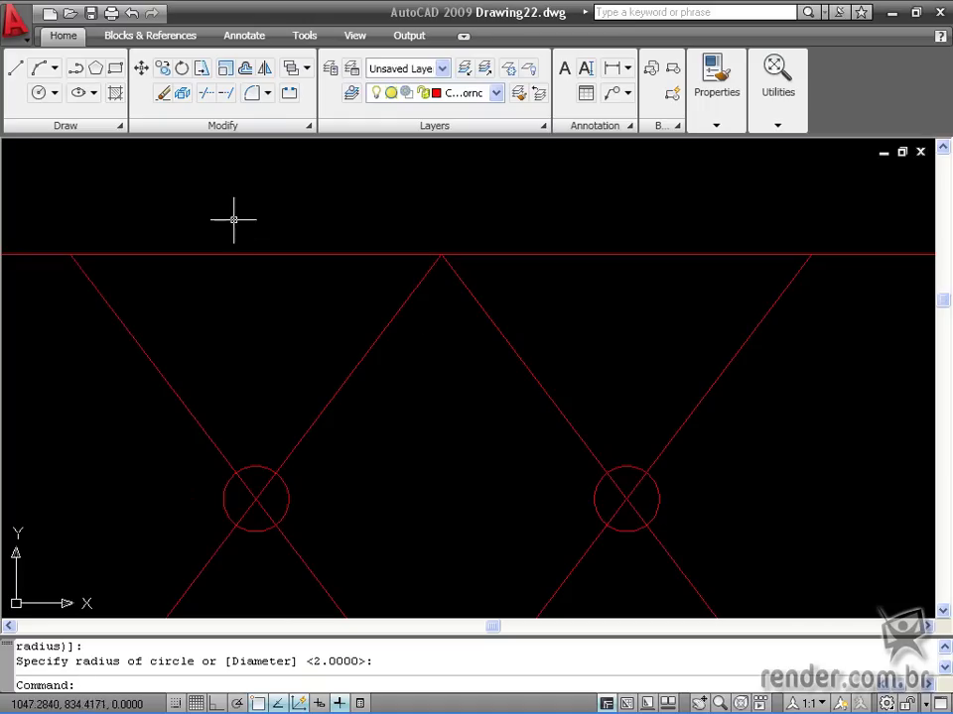
Trim the line pieces inside the left and right circles, using all objects as cutting edges
text(tr)
key(Return)
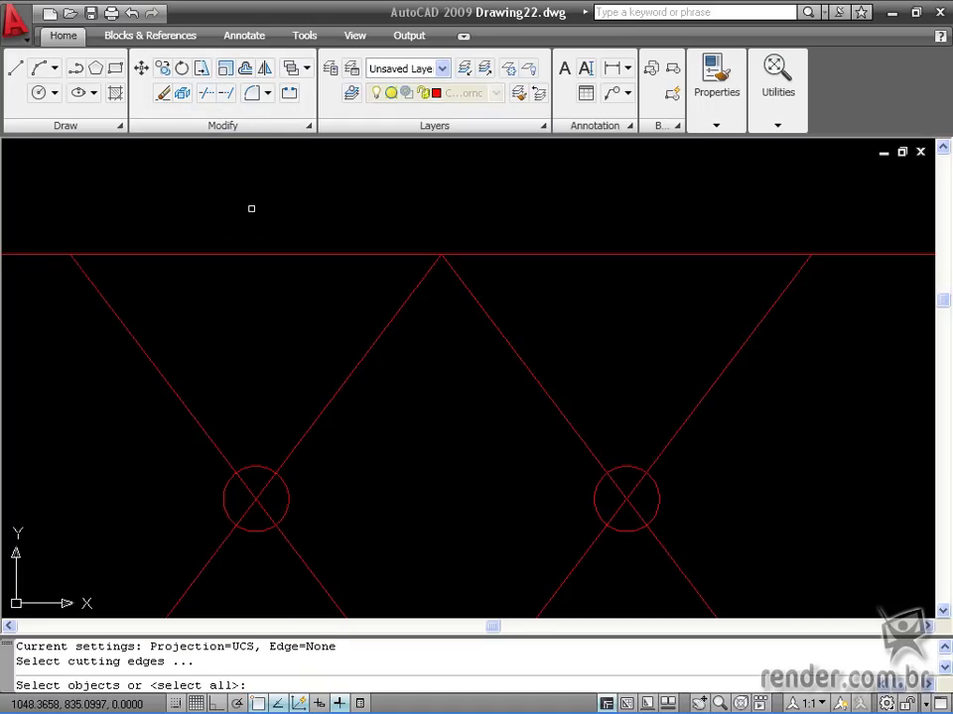
key(Return)
click(246, 500)
click(264, 490)
click(633, 493)
click(620, 502)
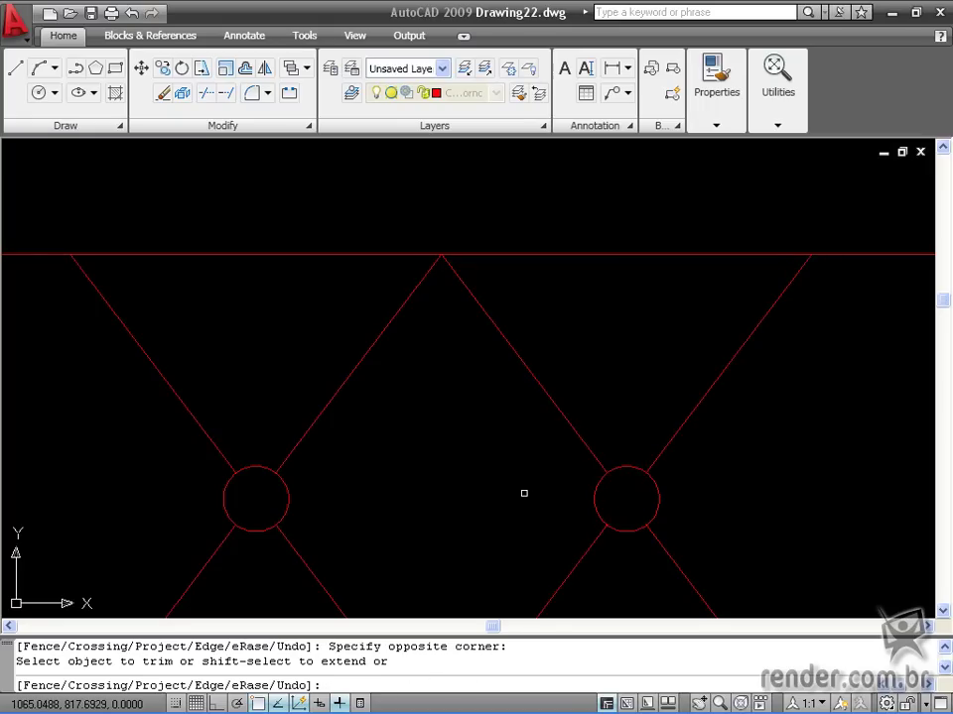
key(Return)
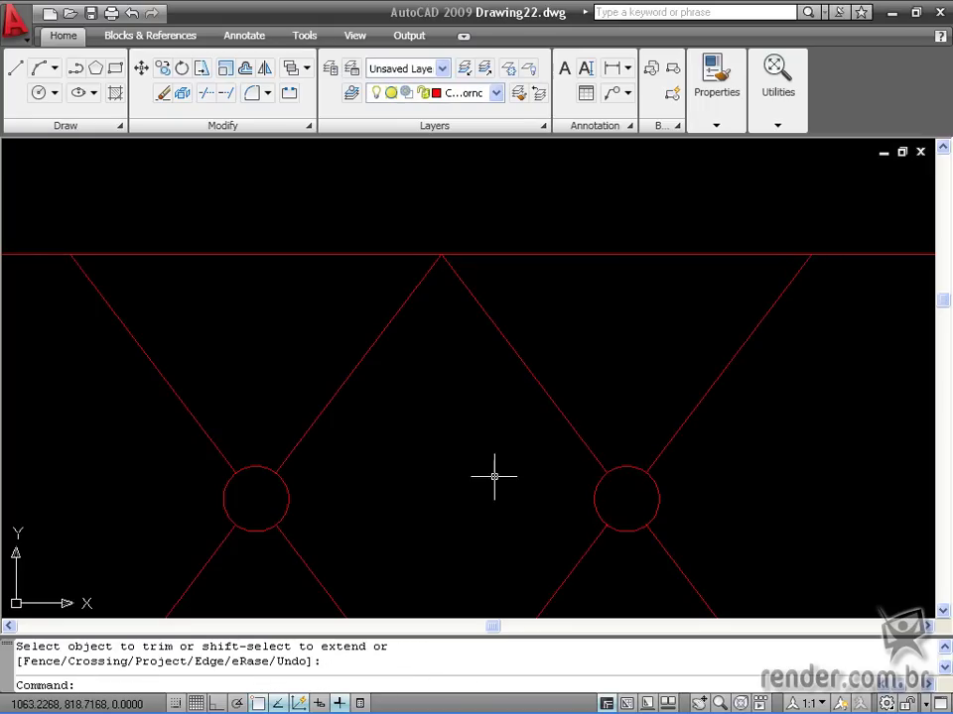
Copy the diamond lines and buttons from the left top apex to the right top apex
click(161, 69)
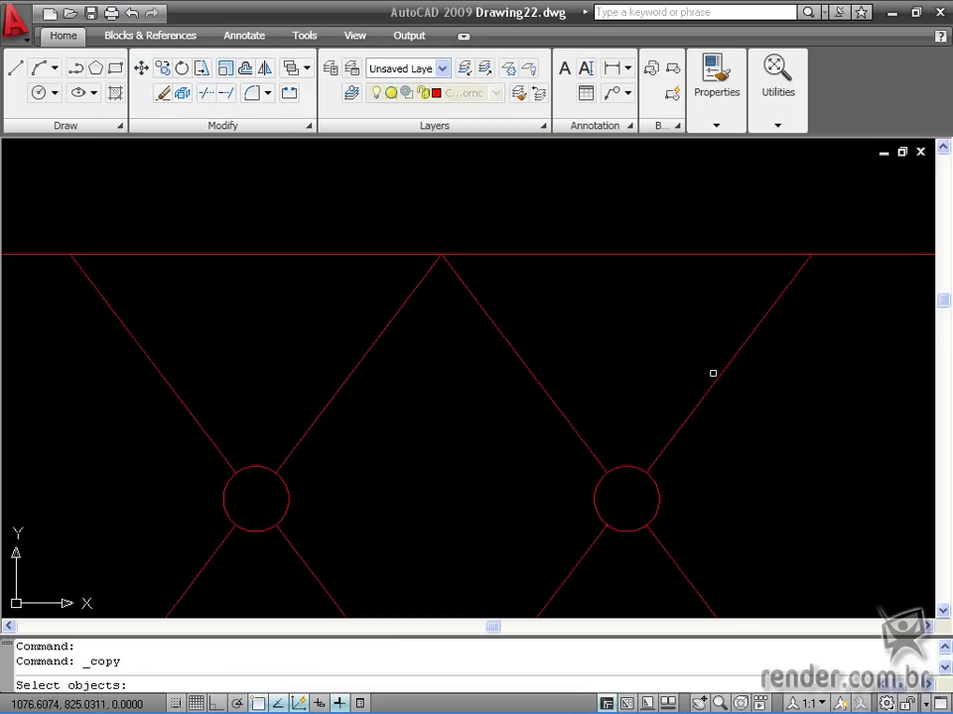
click(771, 387)
click(159, 556)
key(Return)
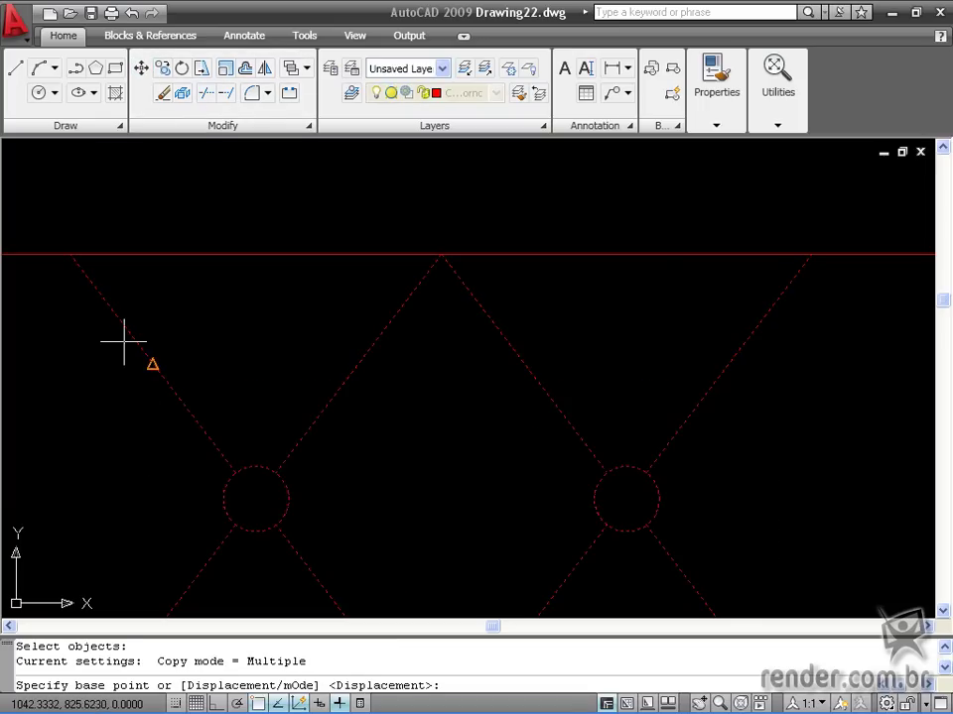
click(69, 254)
click(810, 254)
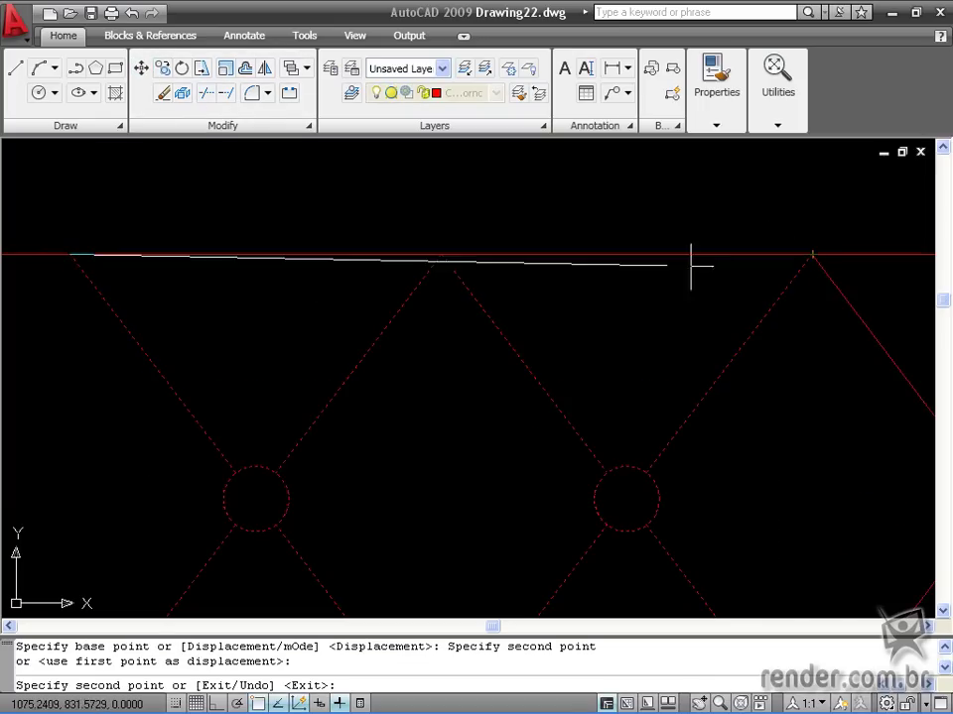
key(Return)
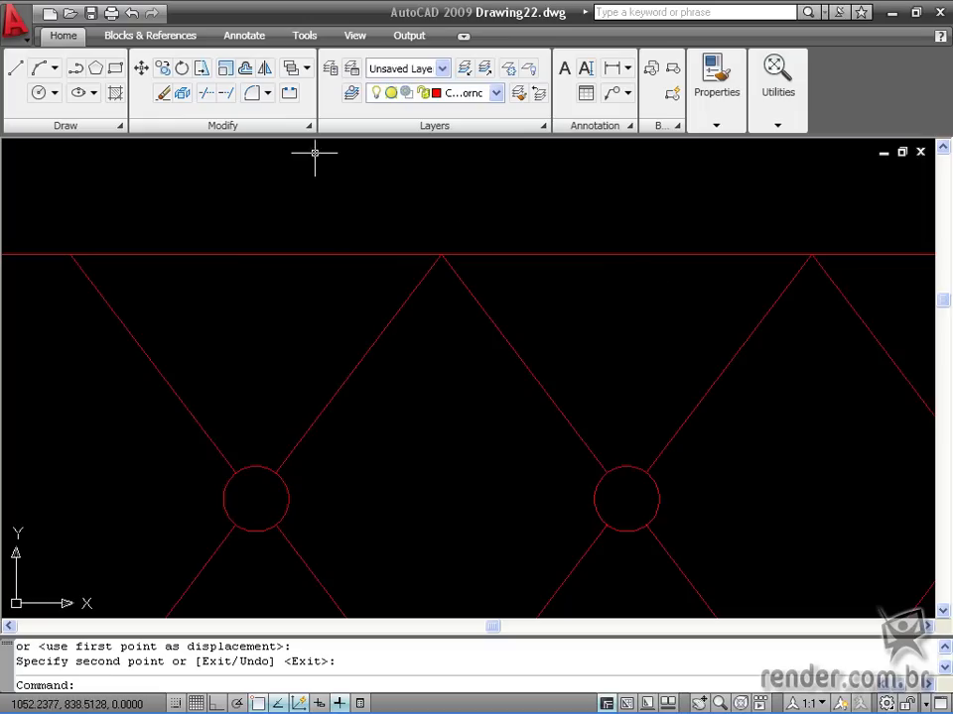
Copy the diamond lines and buttons again from the right apex to the next apex left
click(161, 72)
click(764, 430)
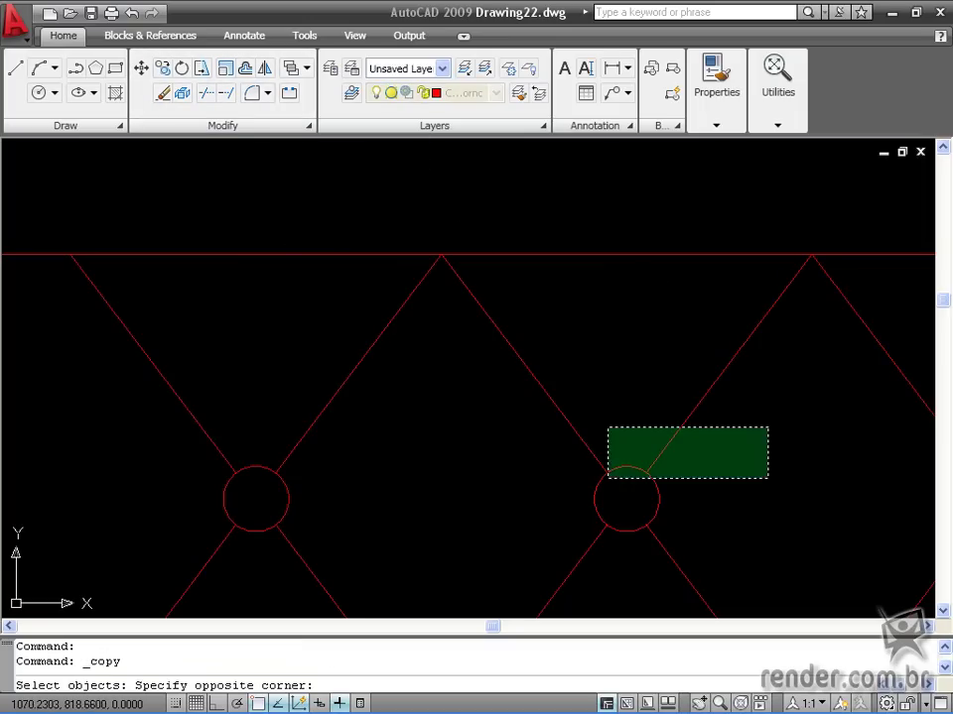
click(149, 550)
key(Return)
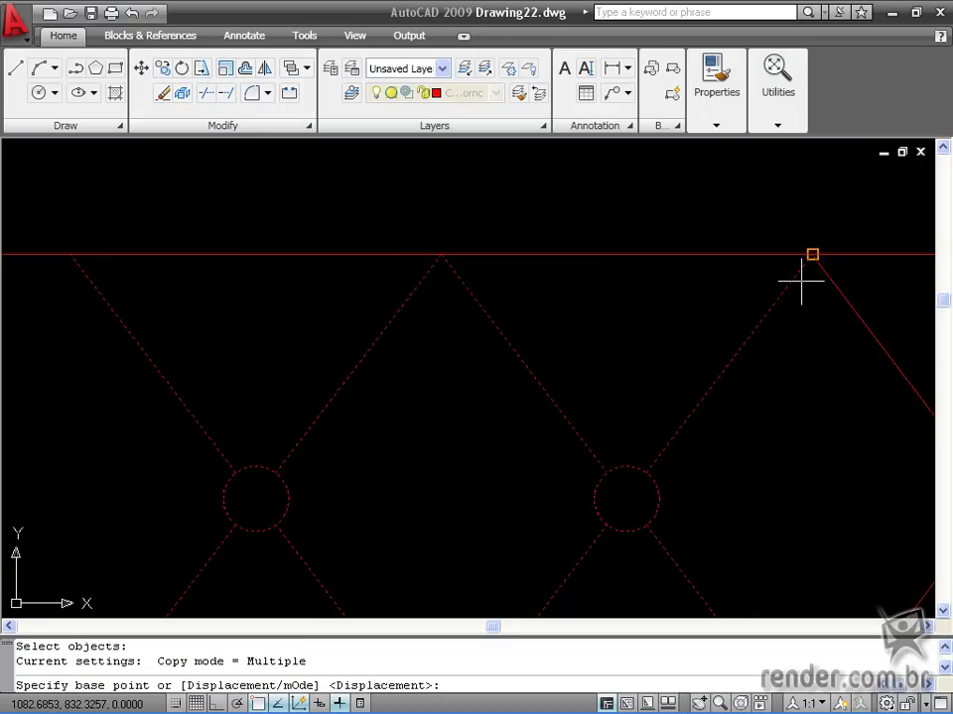
click(811, 255)
click(72, 255)
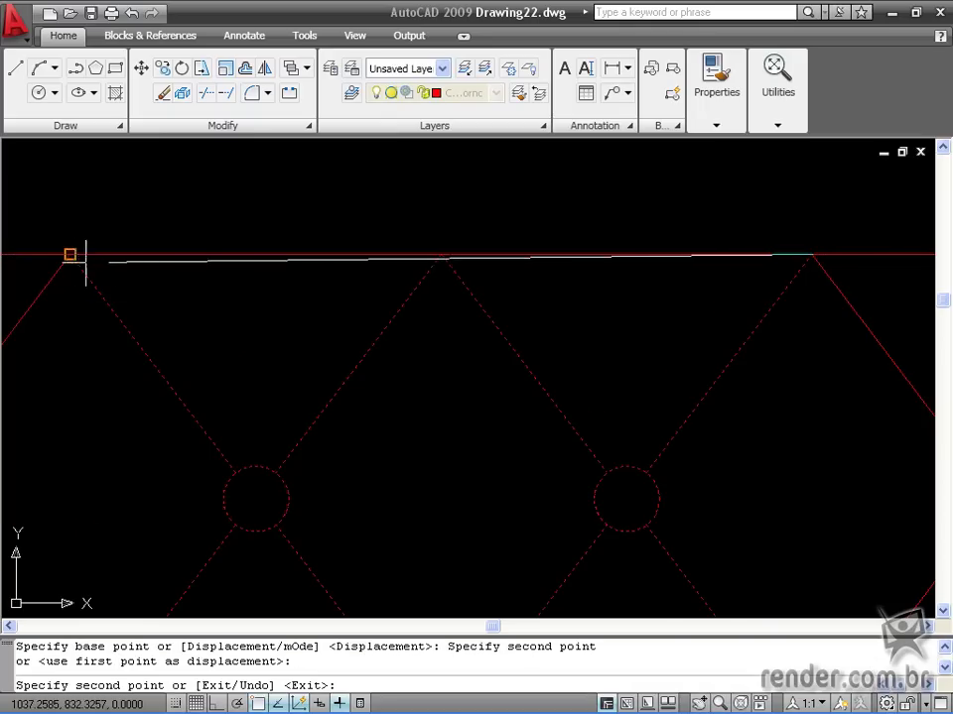
key(Return)
scroll(256, 287, down, 4)
scroll(261, 299, down, 1)
scroll(267, 299, down, 2)
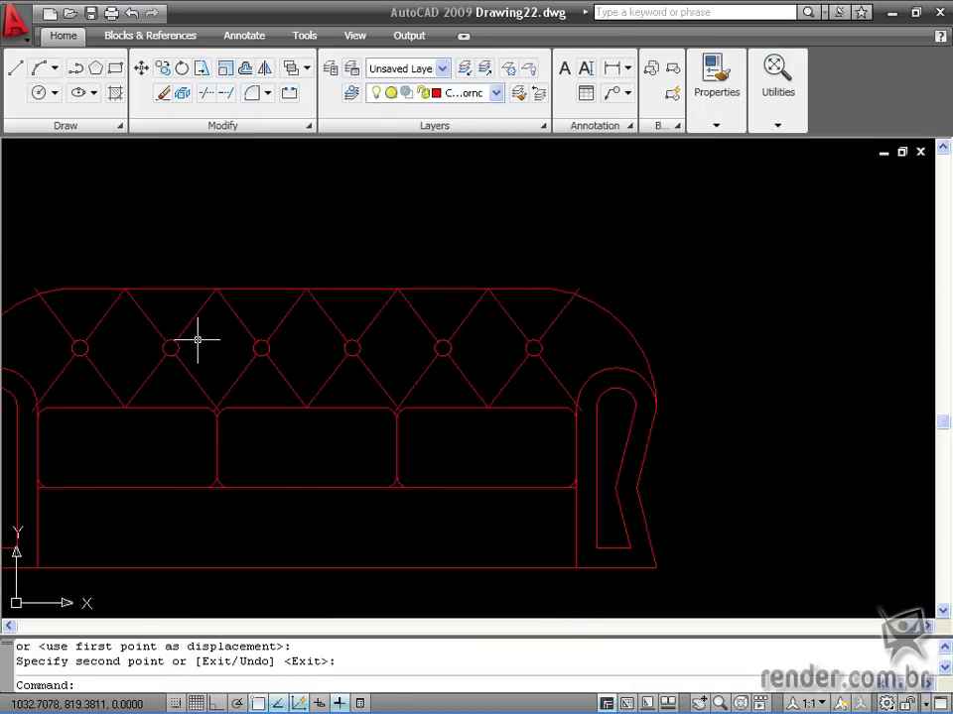
Zoom Window in on the sofa's upper backrest
middle_drag(200, 342, 325, 335)
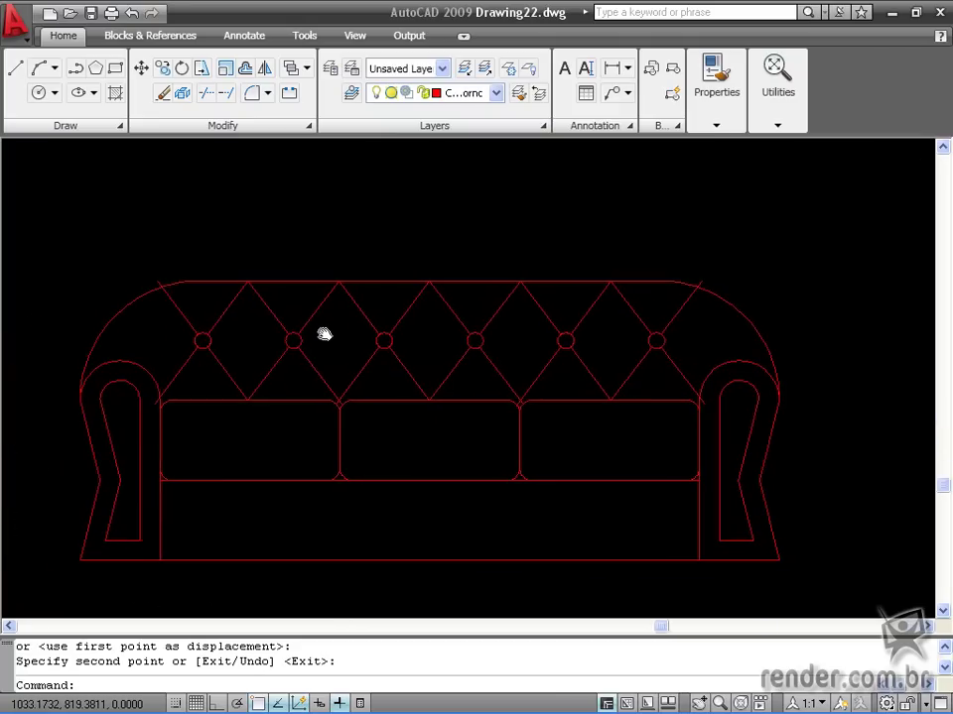
click(777, 127)
click(782, 179)
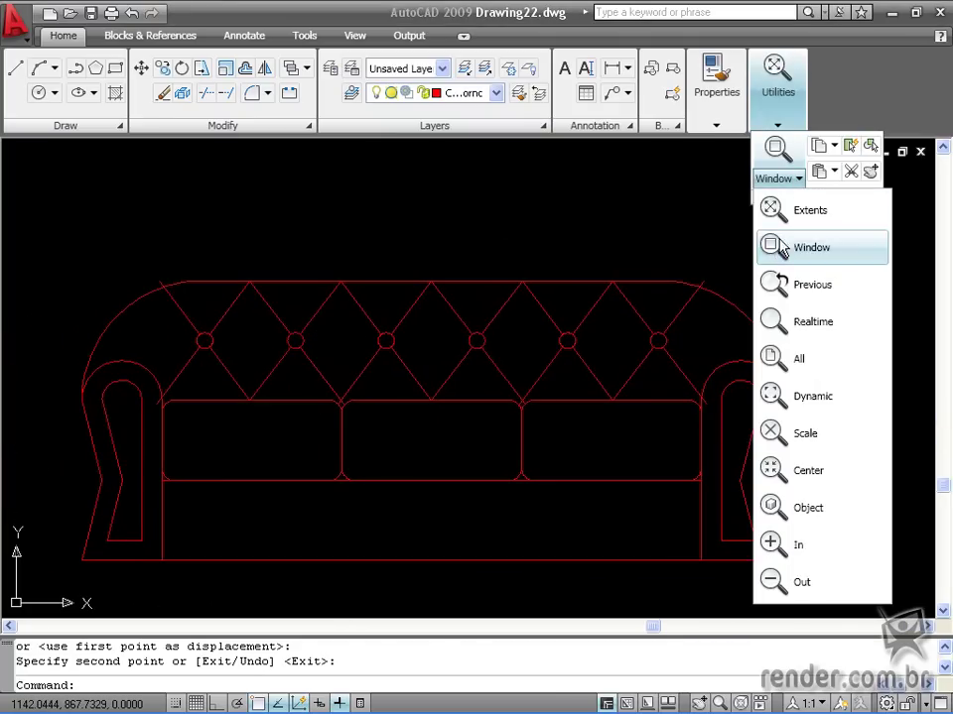
click(789, 238)
click(134, 267)
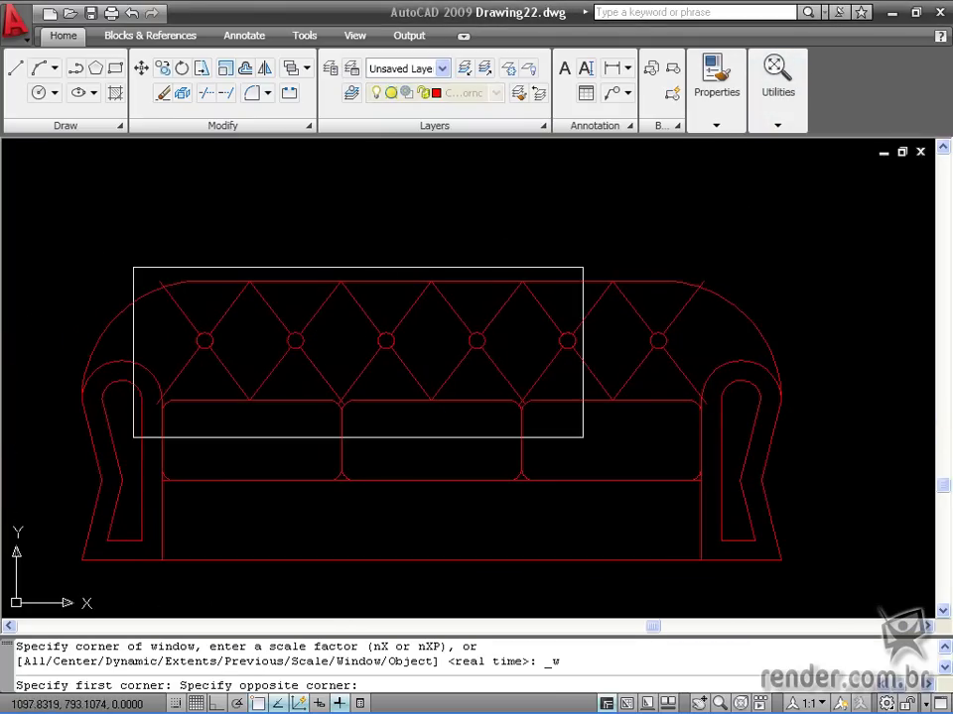
click(749, 425)
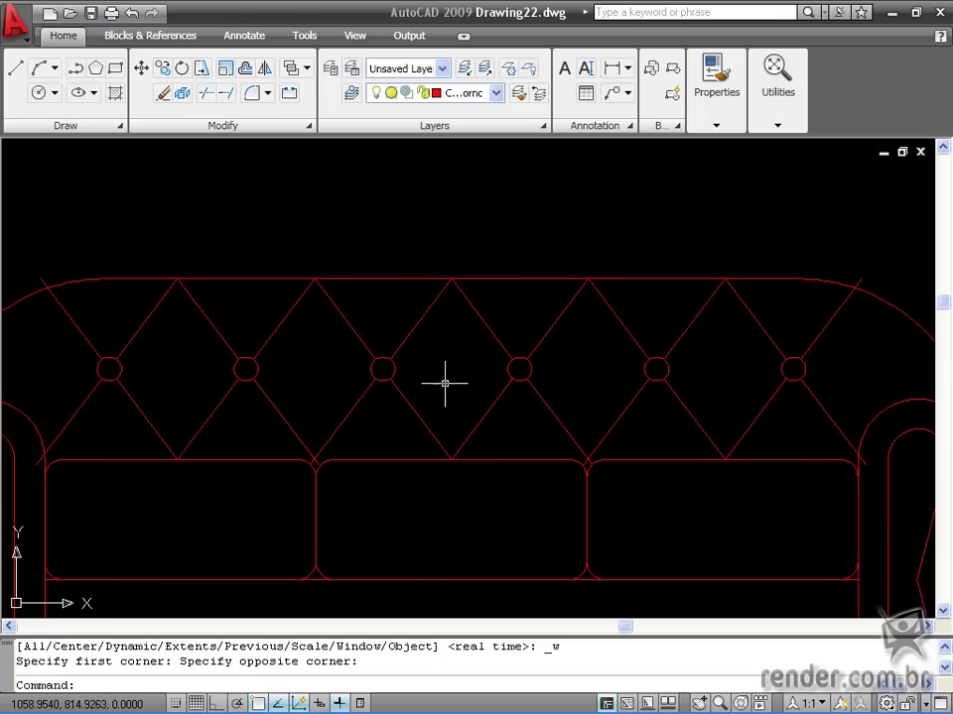
Trim the overshooting diagonals at the left button, upper-left corner and right arm
click(206, 93)
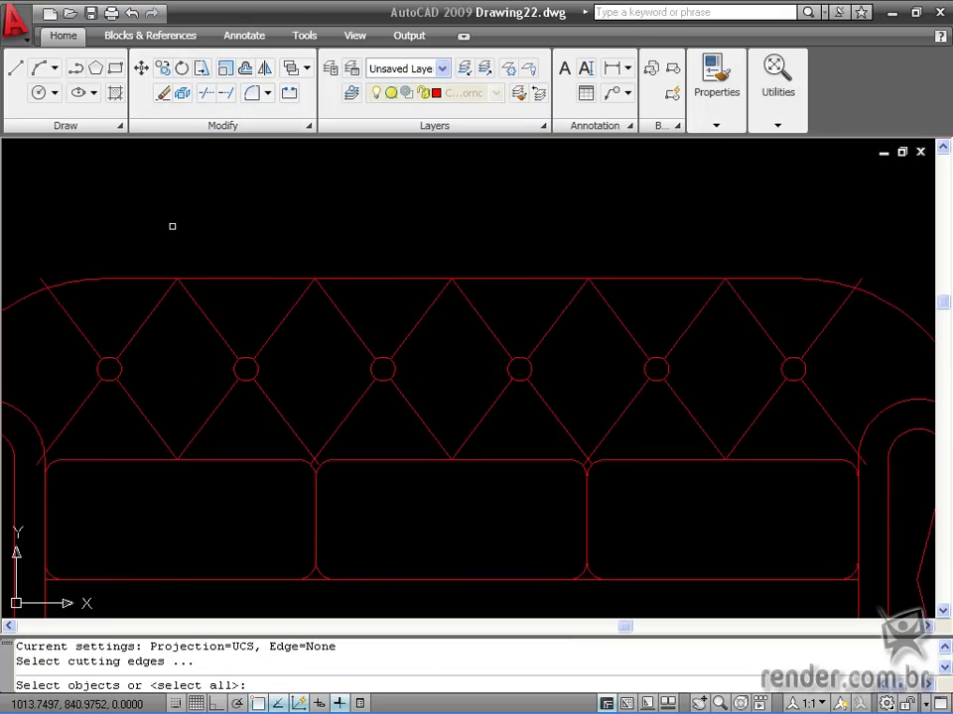
key(Return)
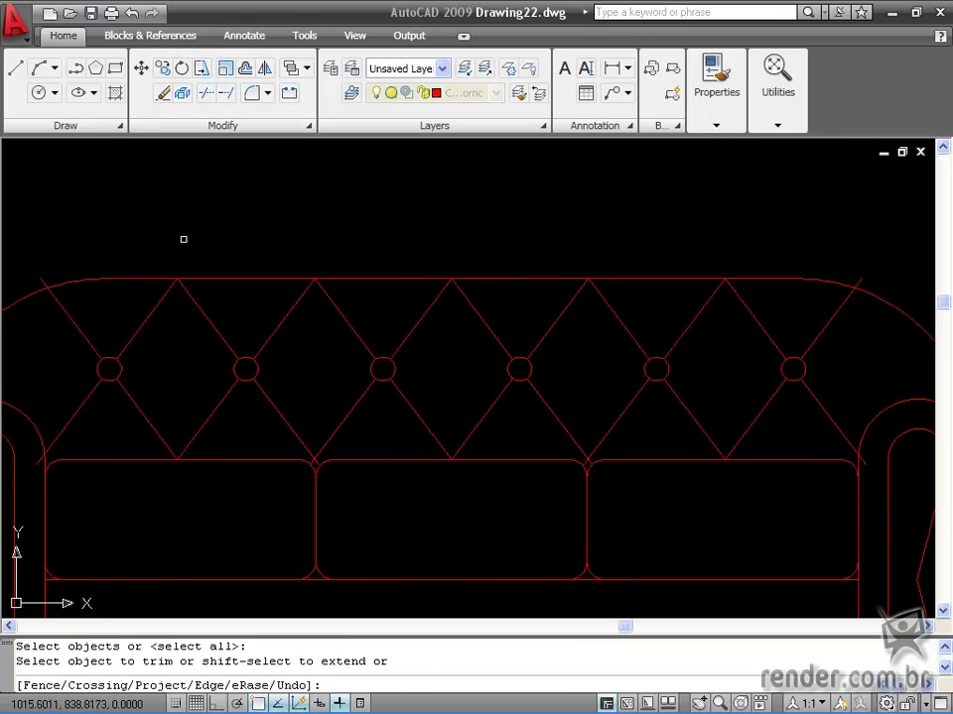
click(34, 463)
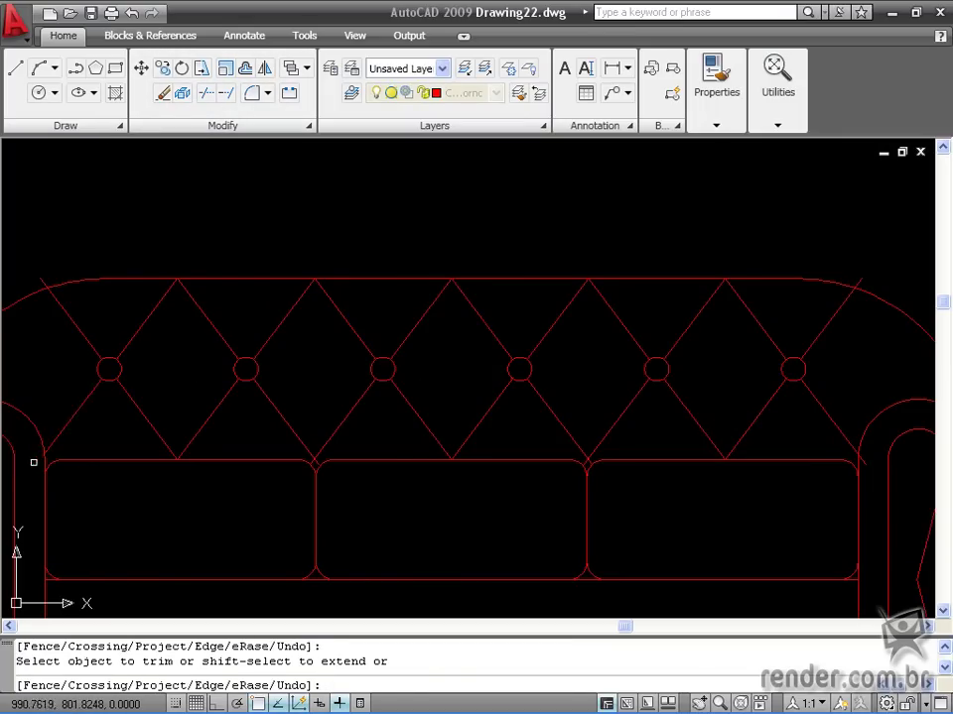
click(40, 282)
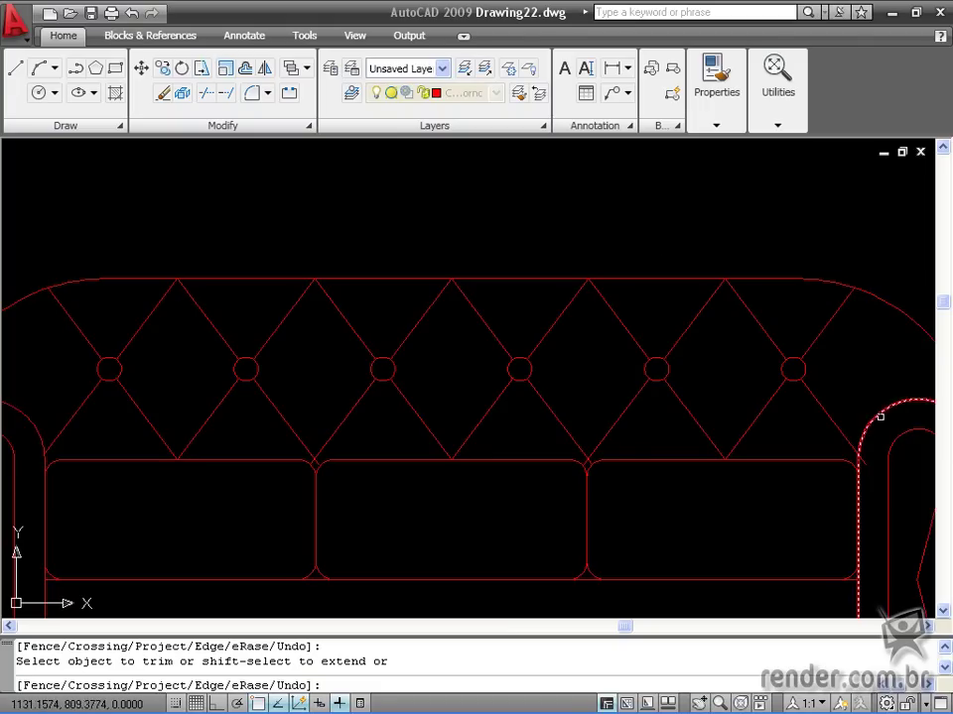
click(866, 461)
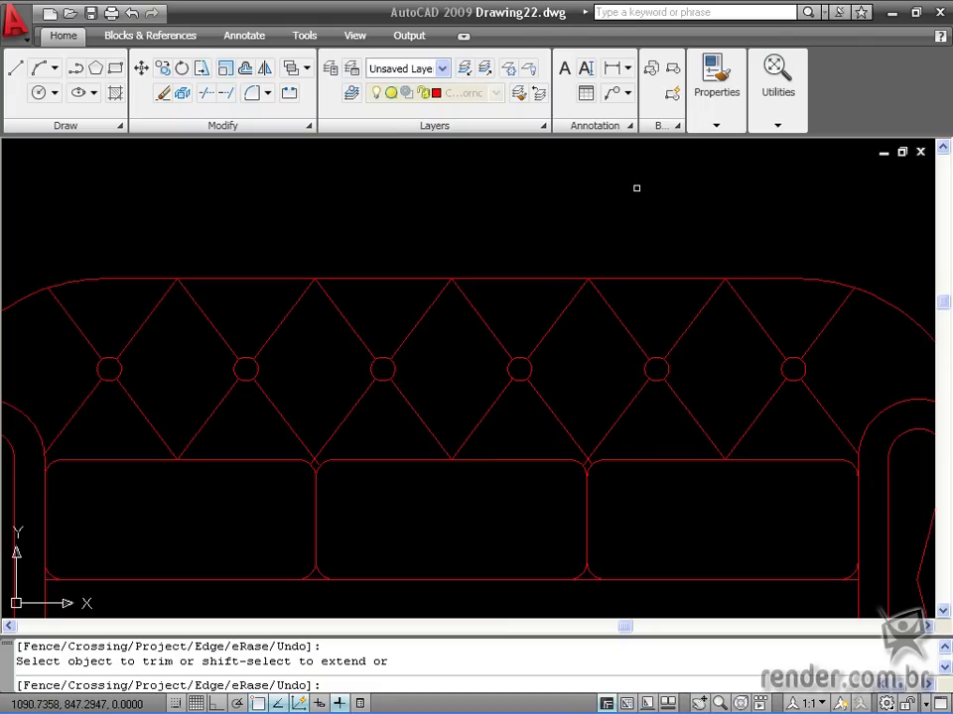
key(Return)
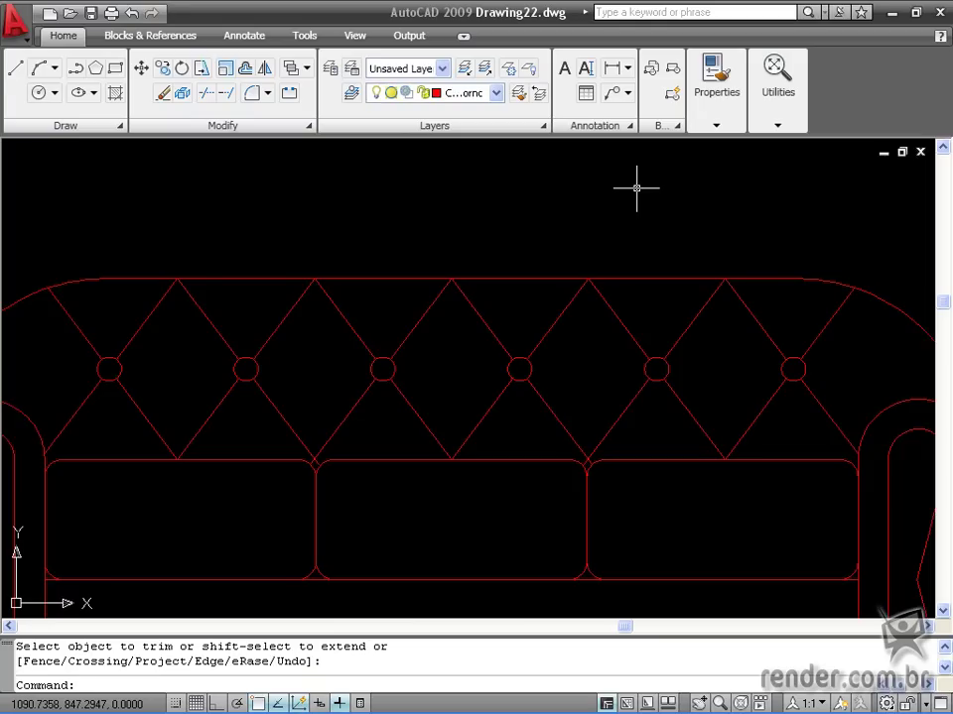
scroll(636, 188, down, 2)
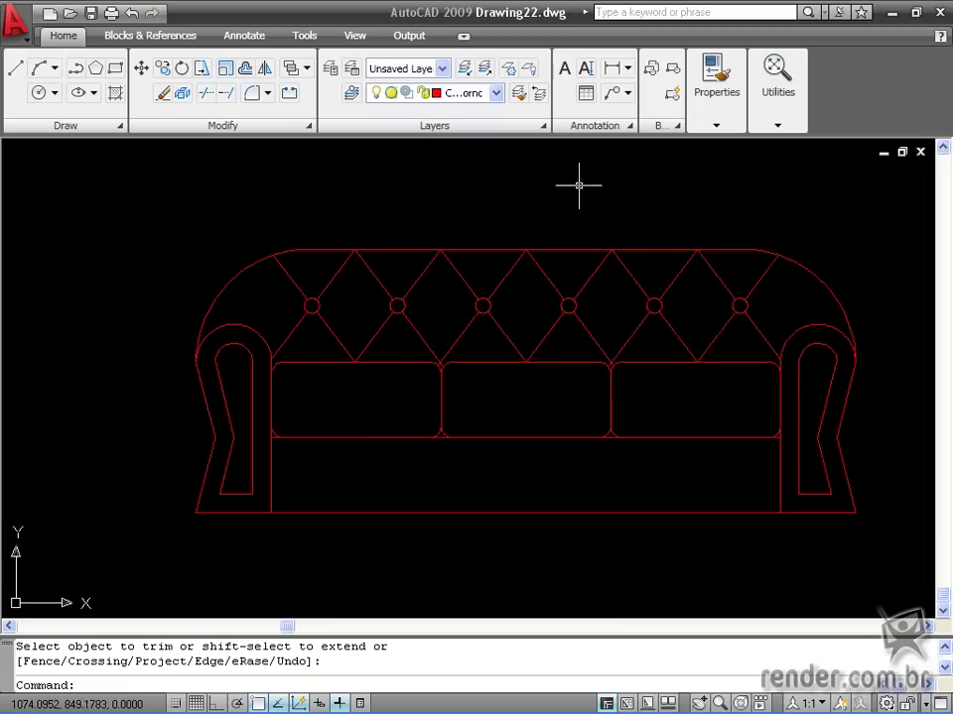
Start a hatch using the SOLID fill pattern
click(113, 92)
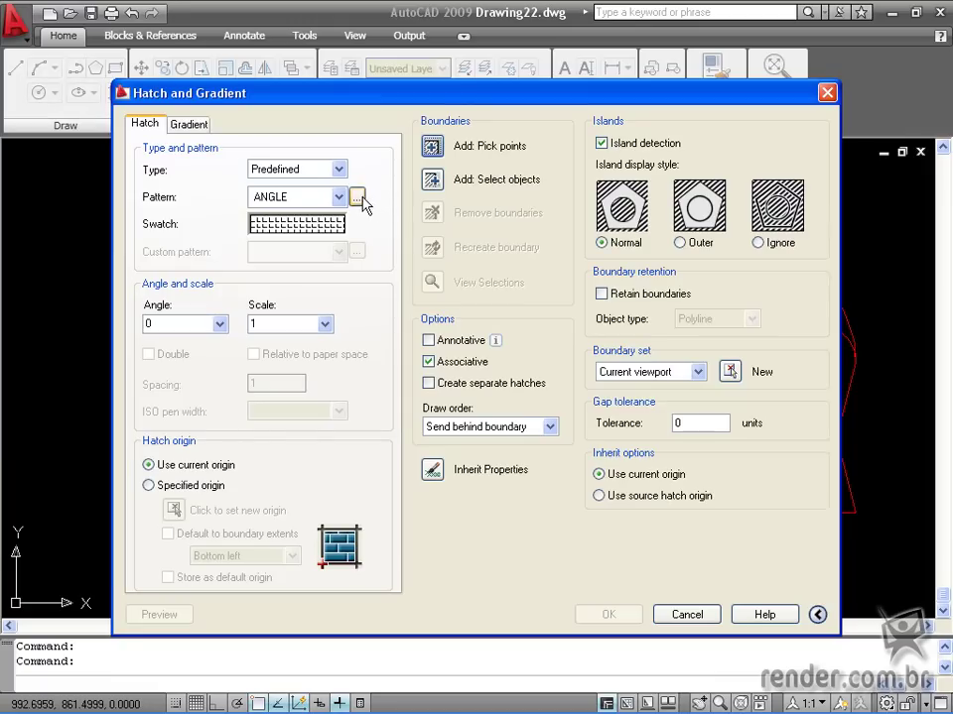
click(356, 197)
click(365, 230)
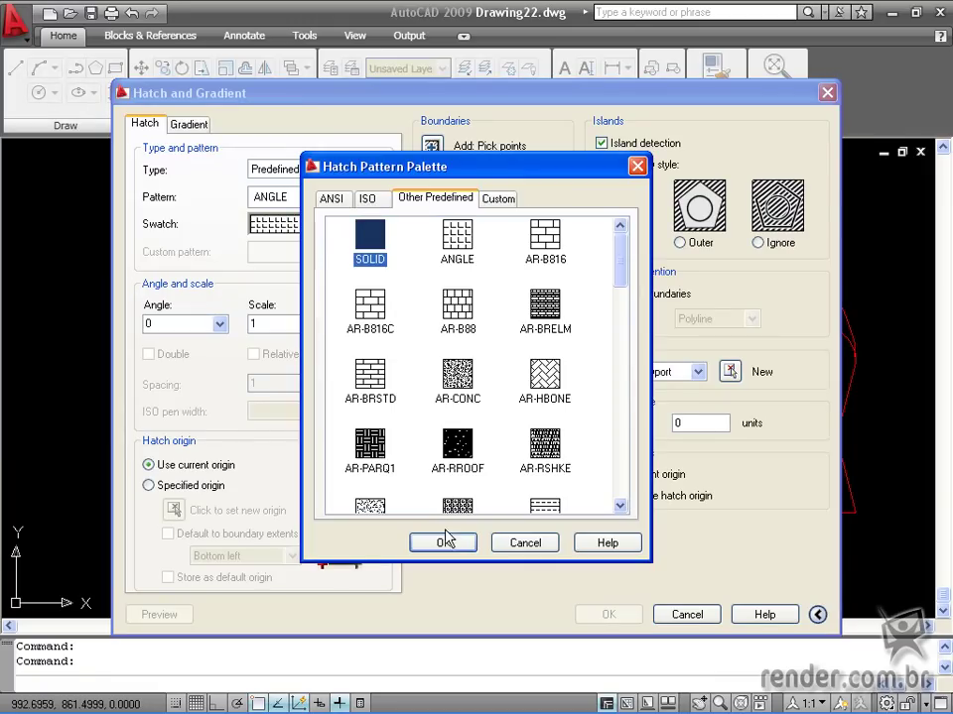
click(445, 541)
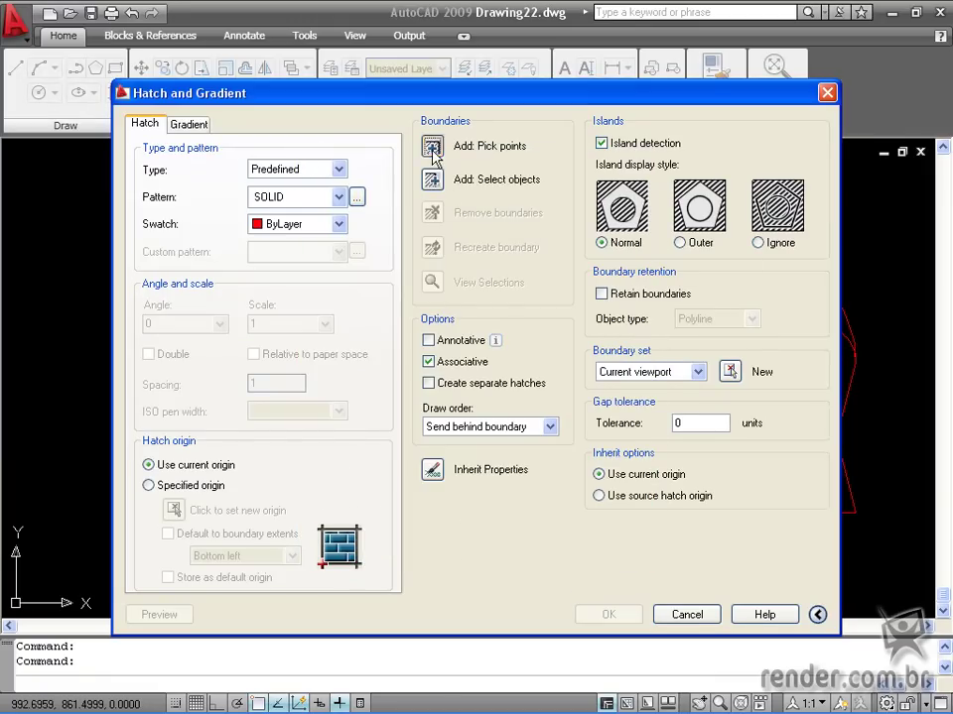
Pick the arm inserts and tufting buttons as fill areas, preview, and accept the solid fill
click(433, 147)
click(238, 404)
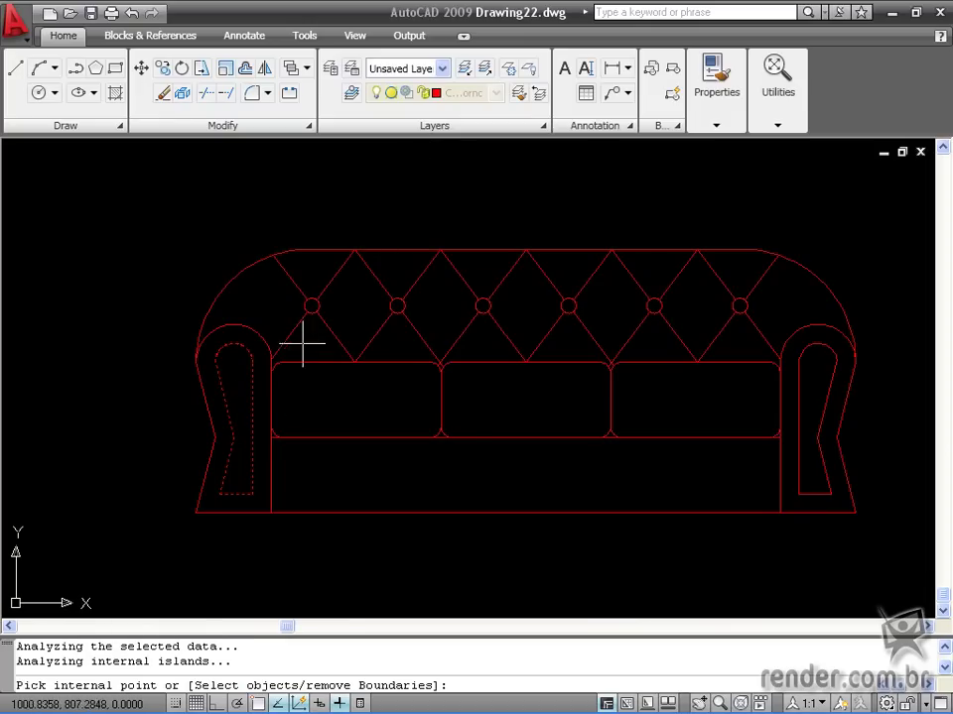
click(308, 303)
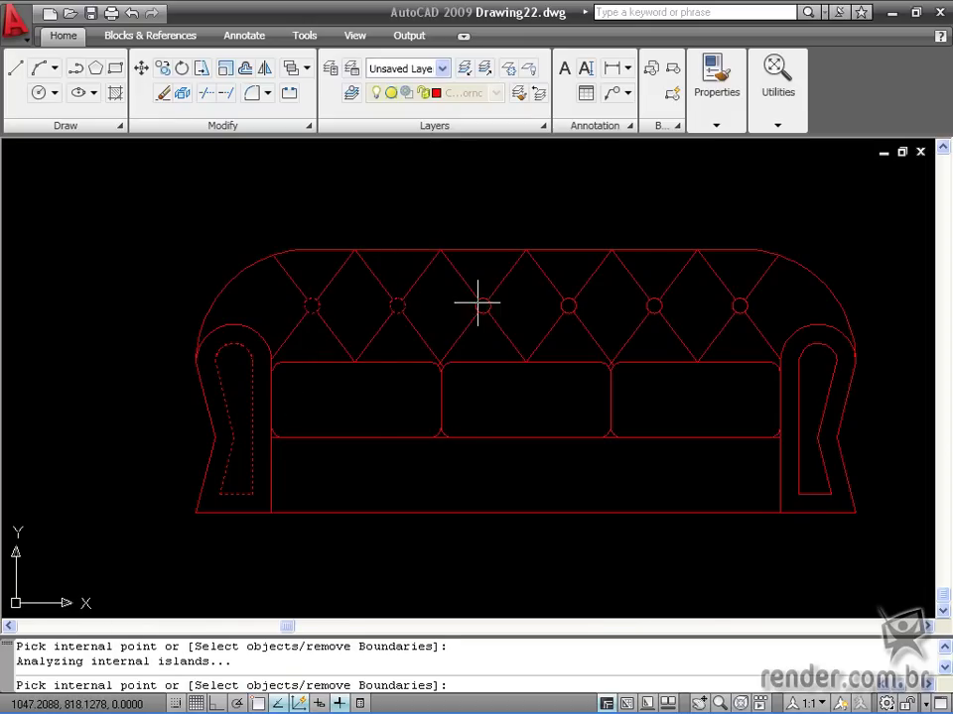
click(566, 303)
click(650, 300)
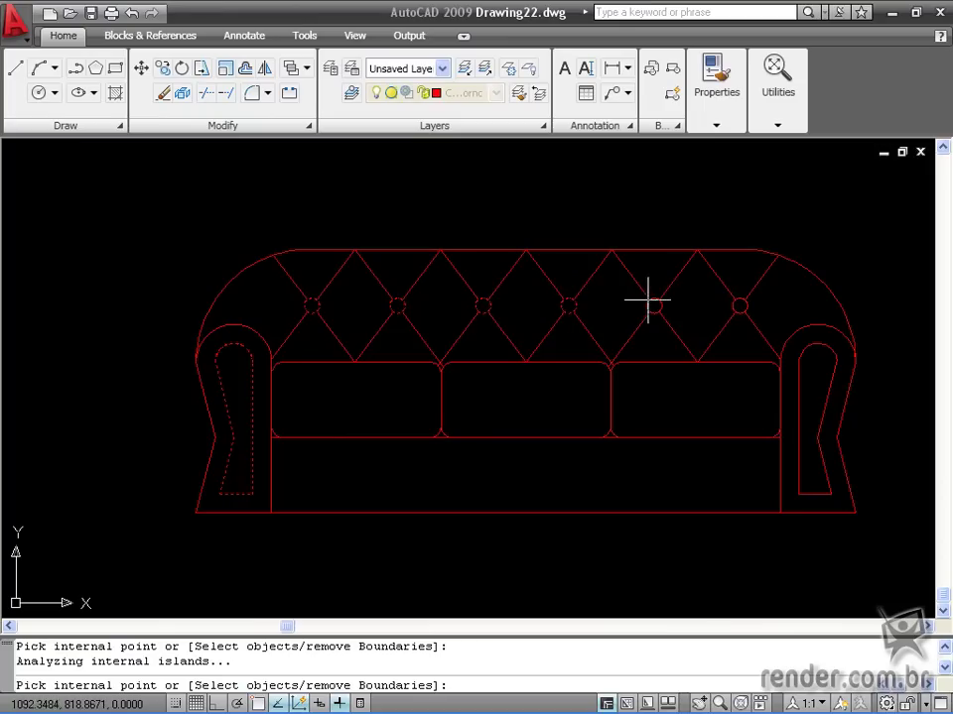
click(802, 376)
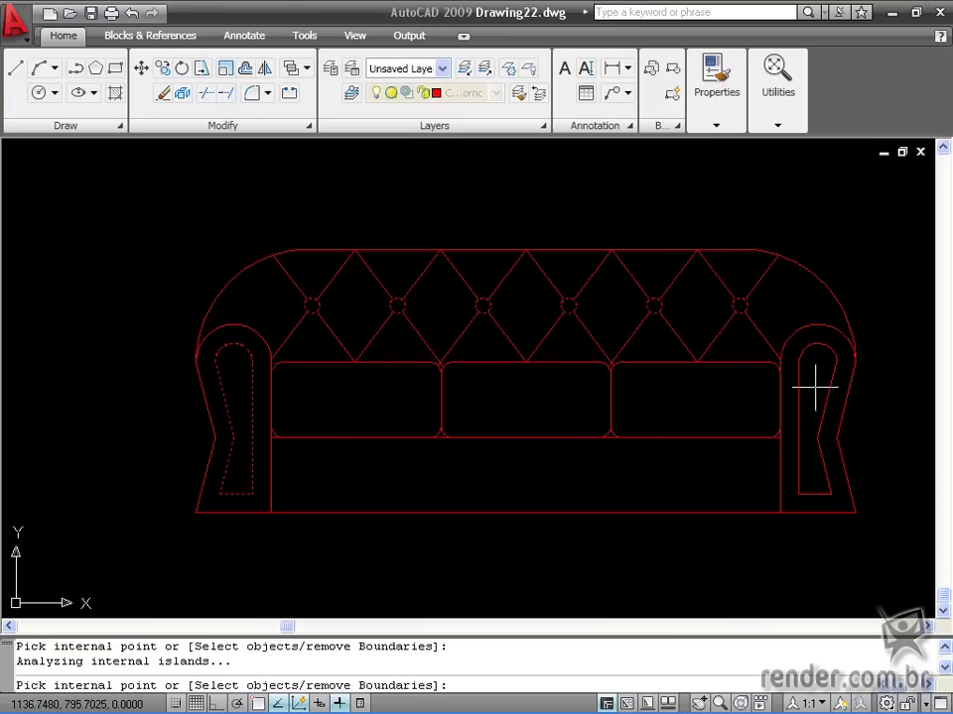
key(Return)
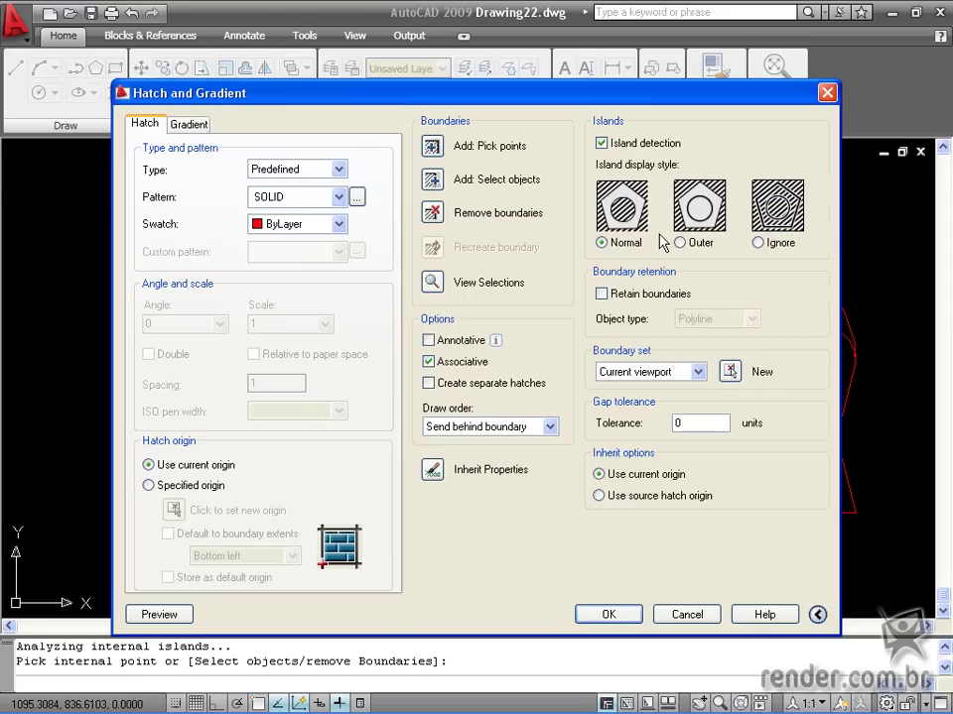
click(139, 615)
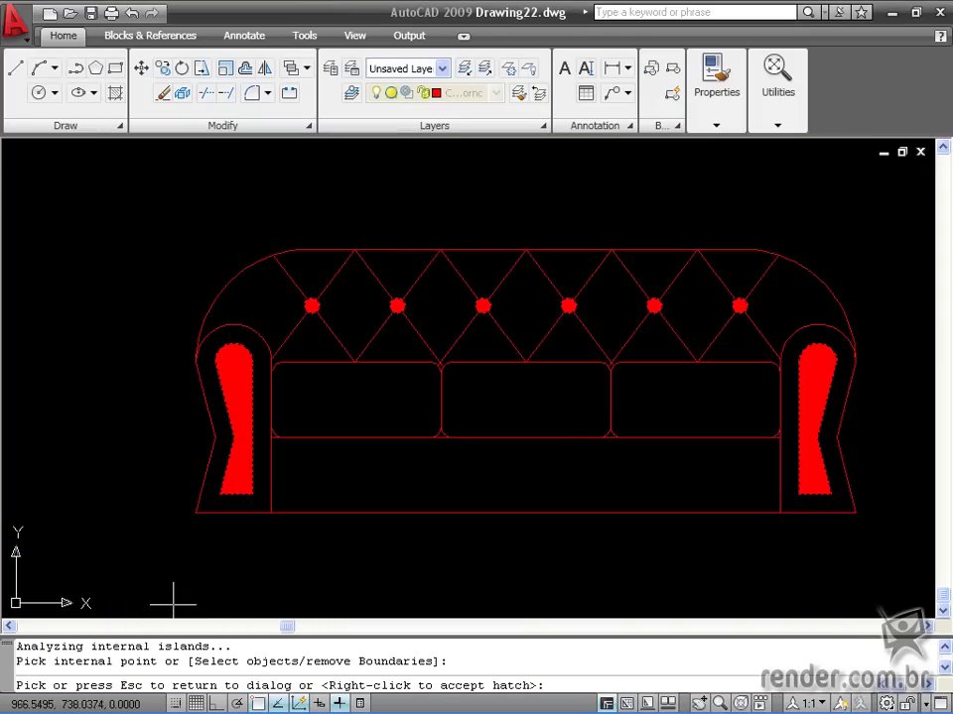
right_click(141, 241)
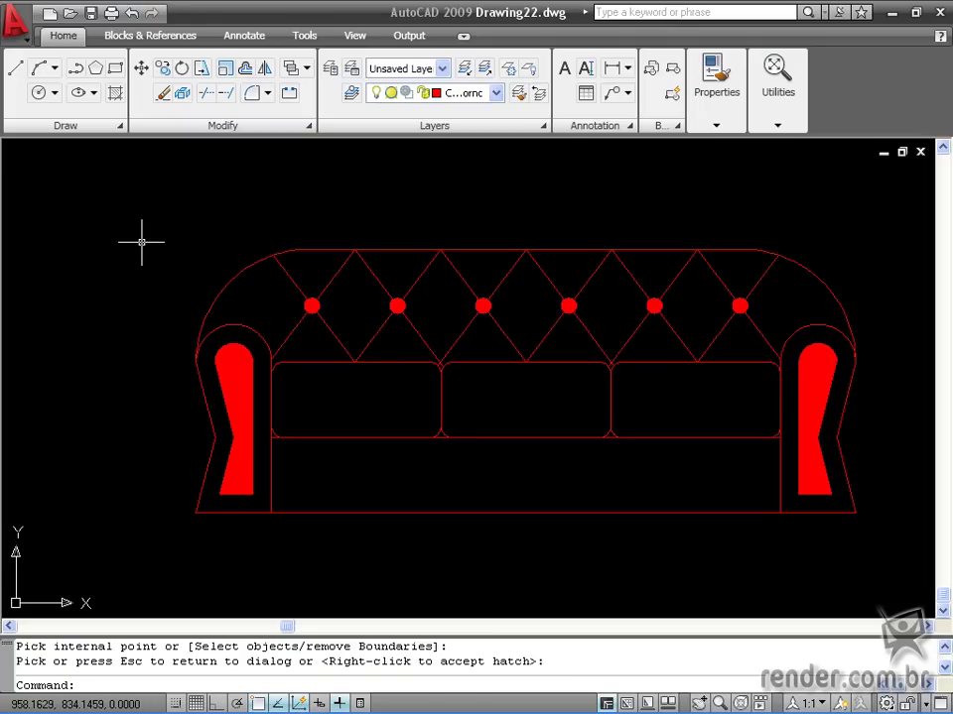
text(Z)
Zoom to extents to fit the whole sofa in view
key(Return)
text(E)
key(Return)
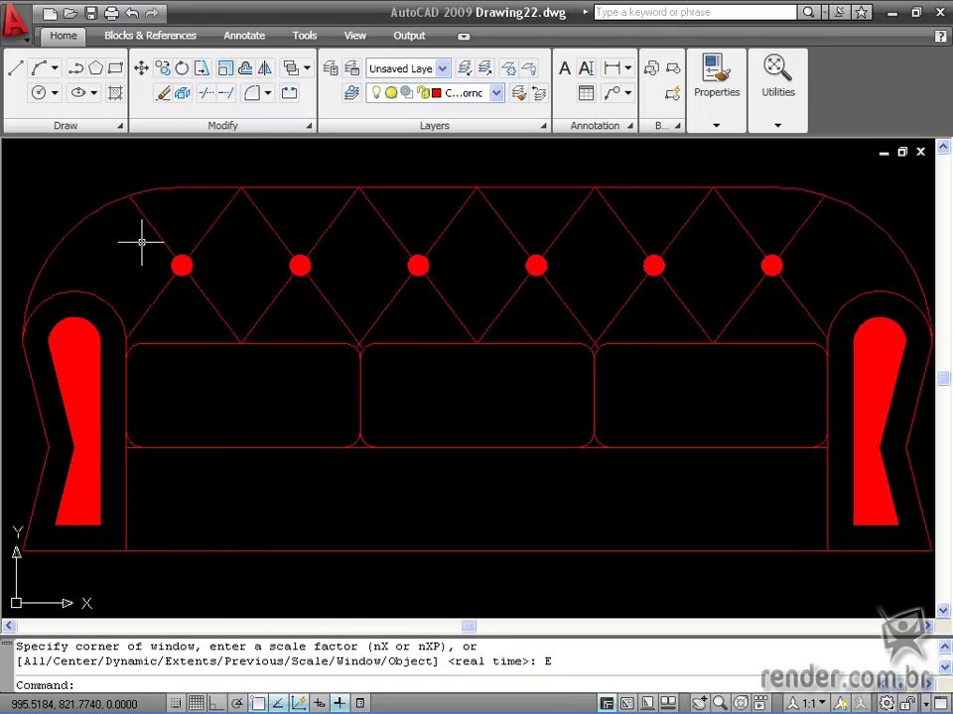
Save the drawing as M4A6 in the MODULO 4 folder
click(90, 14)
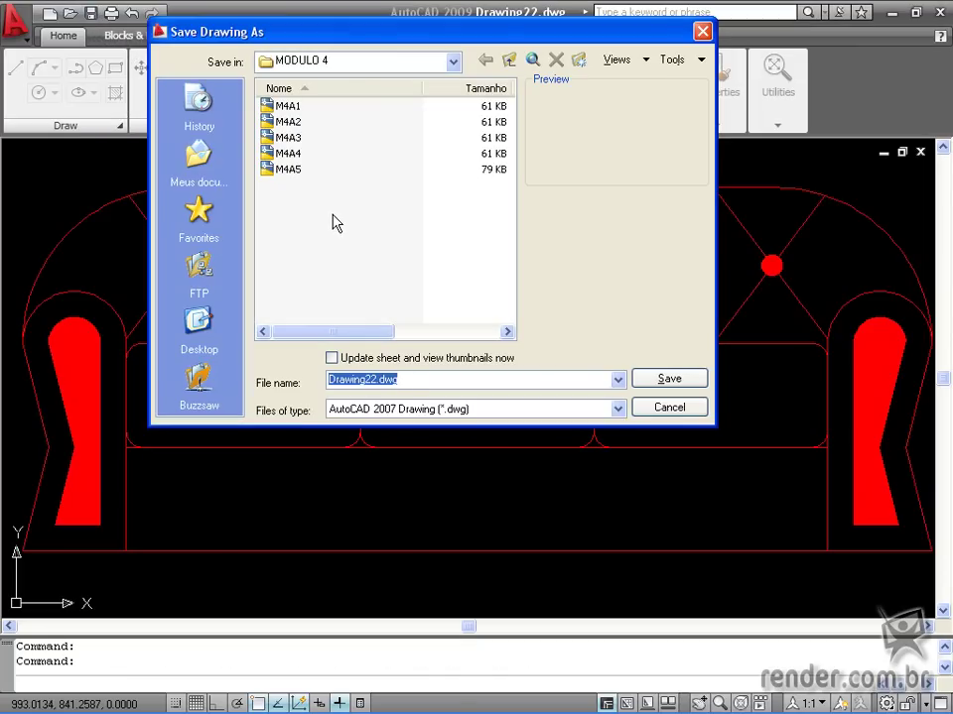
text(M)
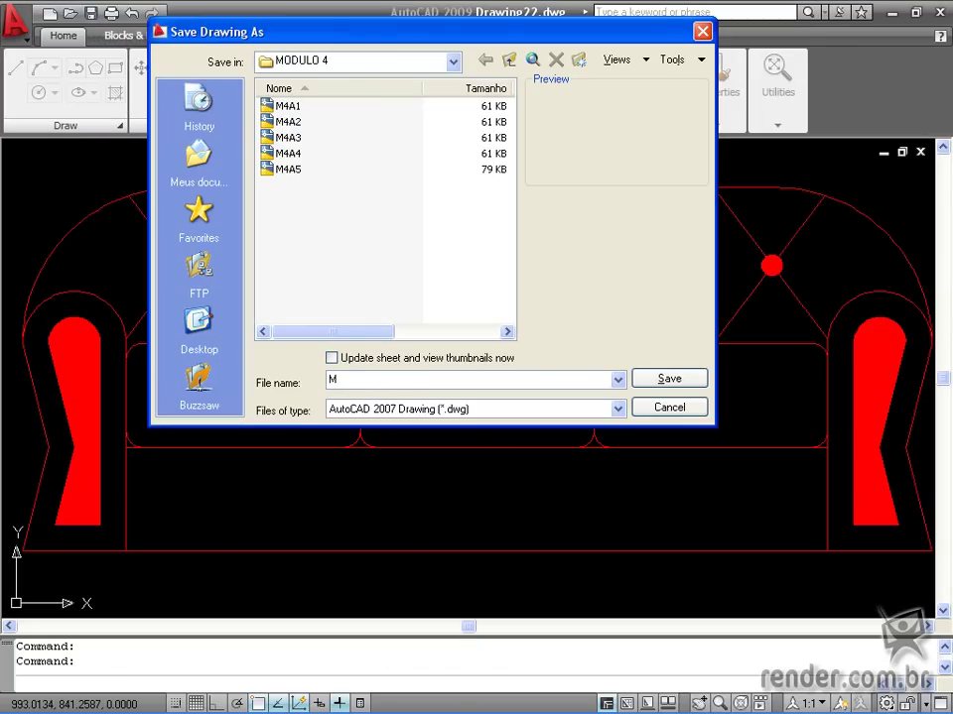
text(6)
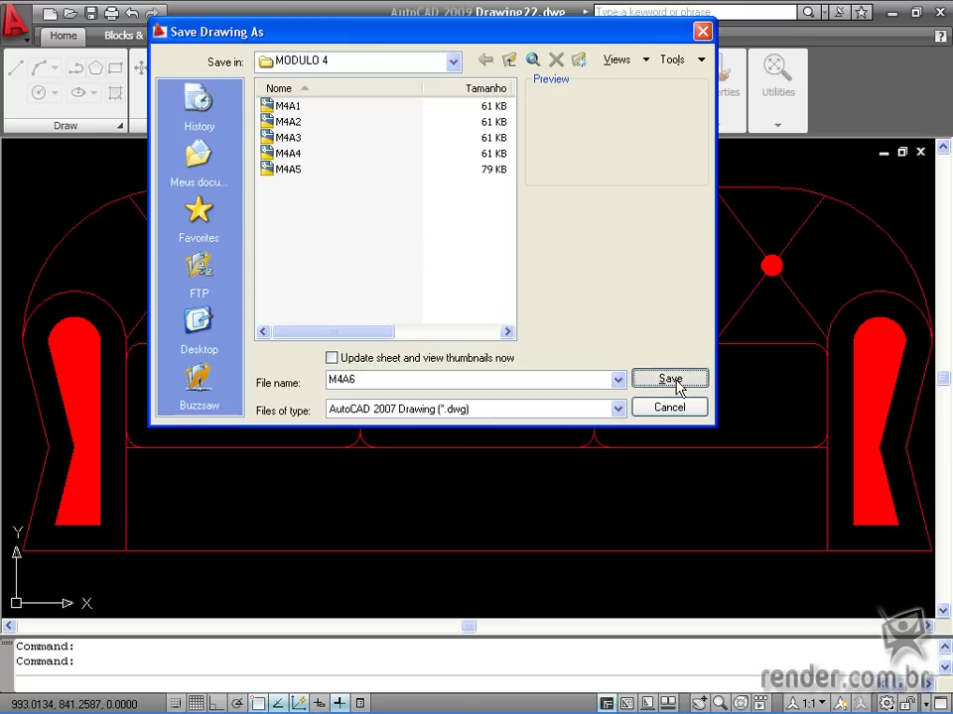
click(671, 379)
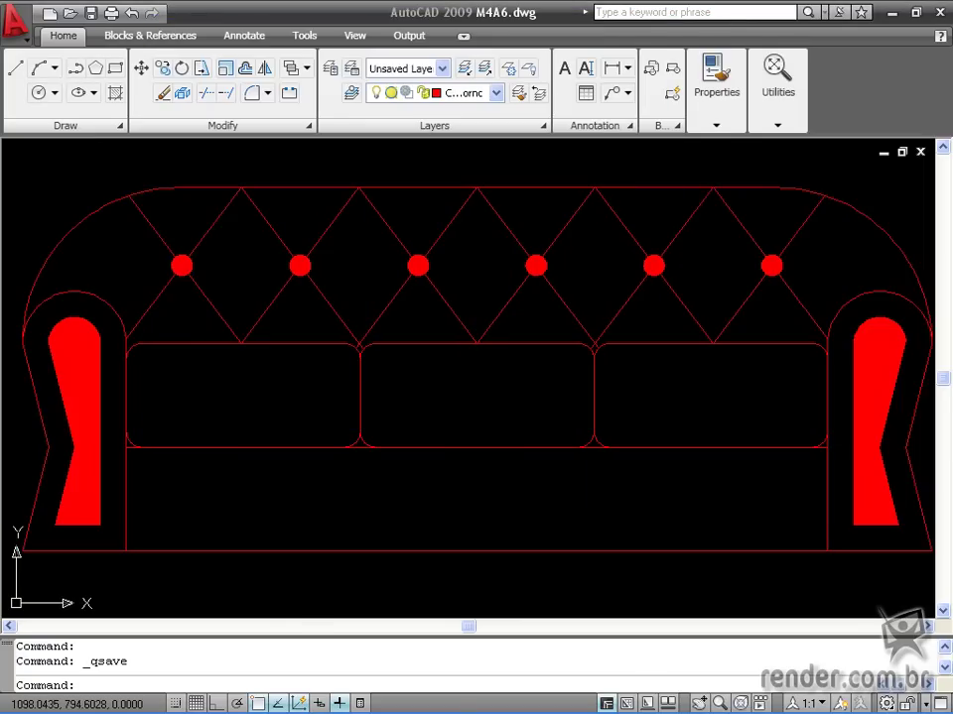